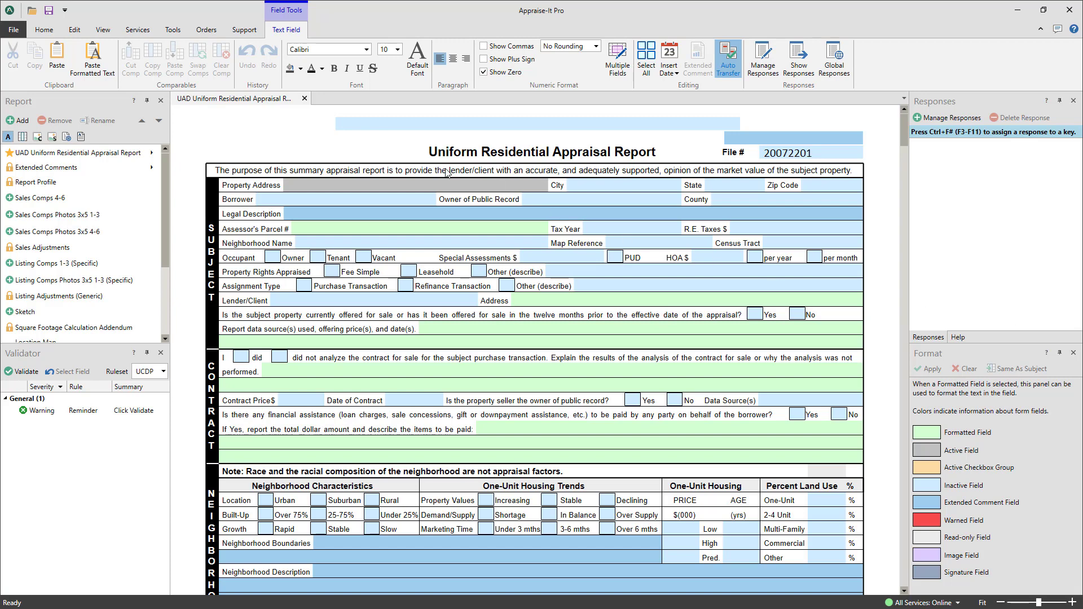
Step: Launch Sketch-It from Appraise-It Pro's Tools to get a blank sketch page
{"action": "left_click", "coordinate": [172, 31]}
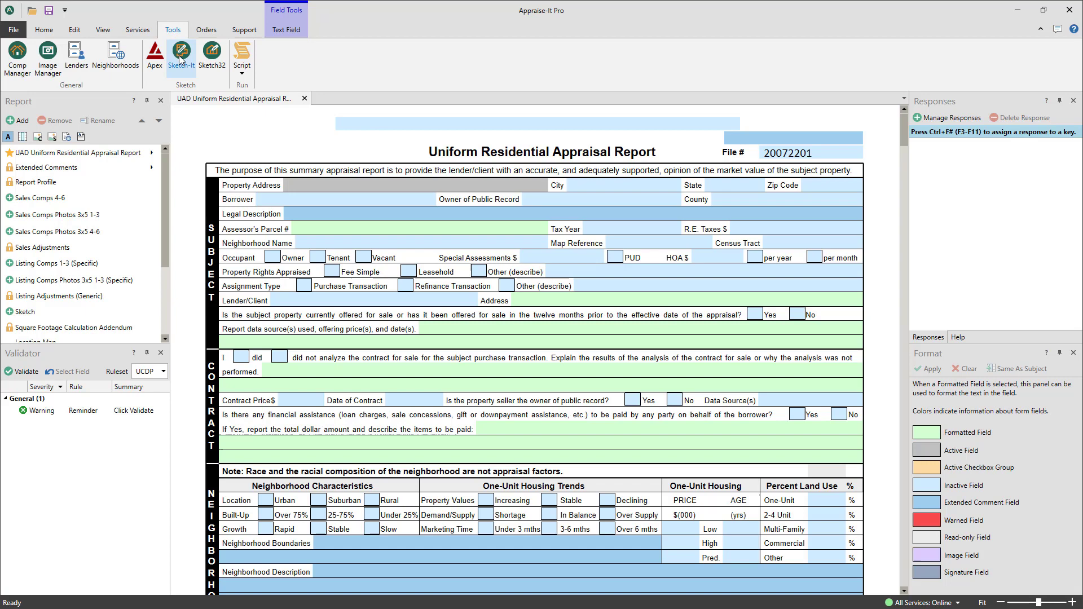
{"action": "left_click", "coordinate": [180, 57]}
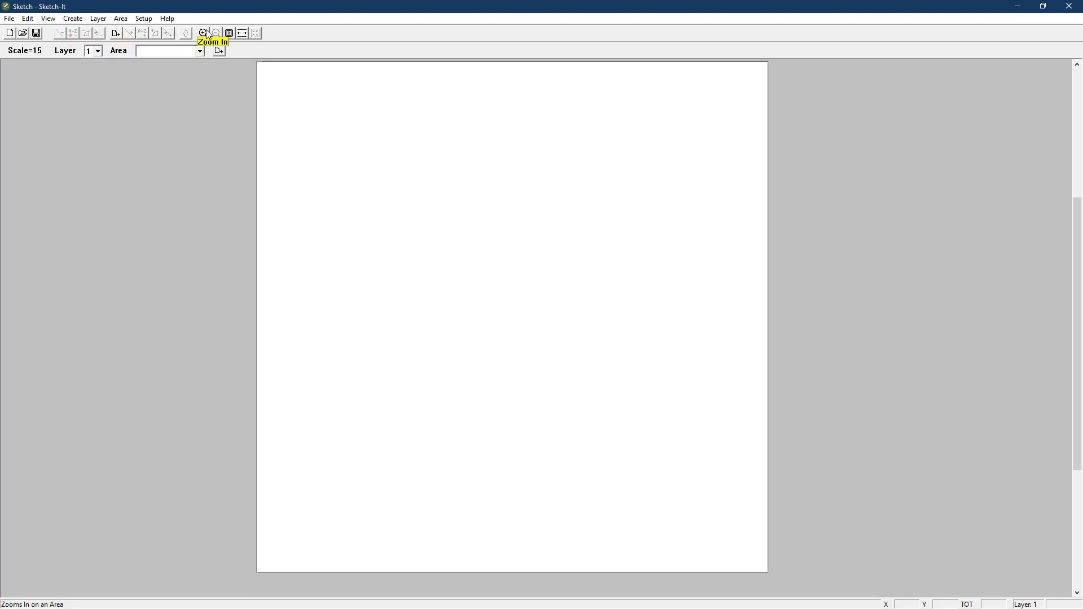
{"action": "left_click", "coordinate": [145, 20]}
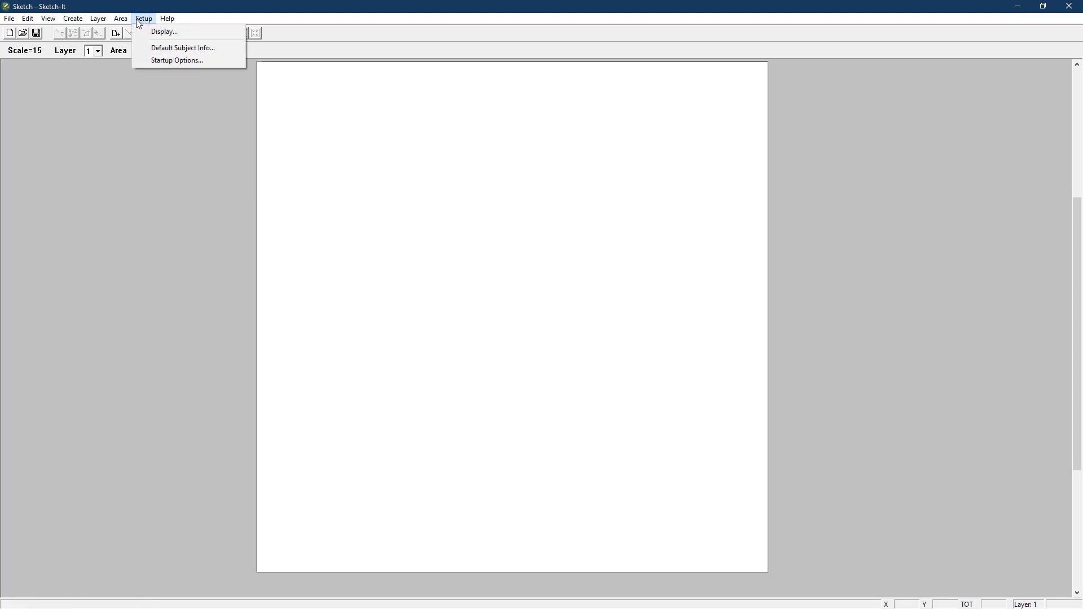
{"action": "mouse_move", "coordinate": [76, 24]}
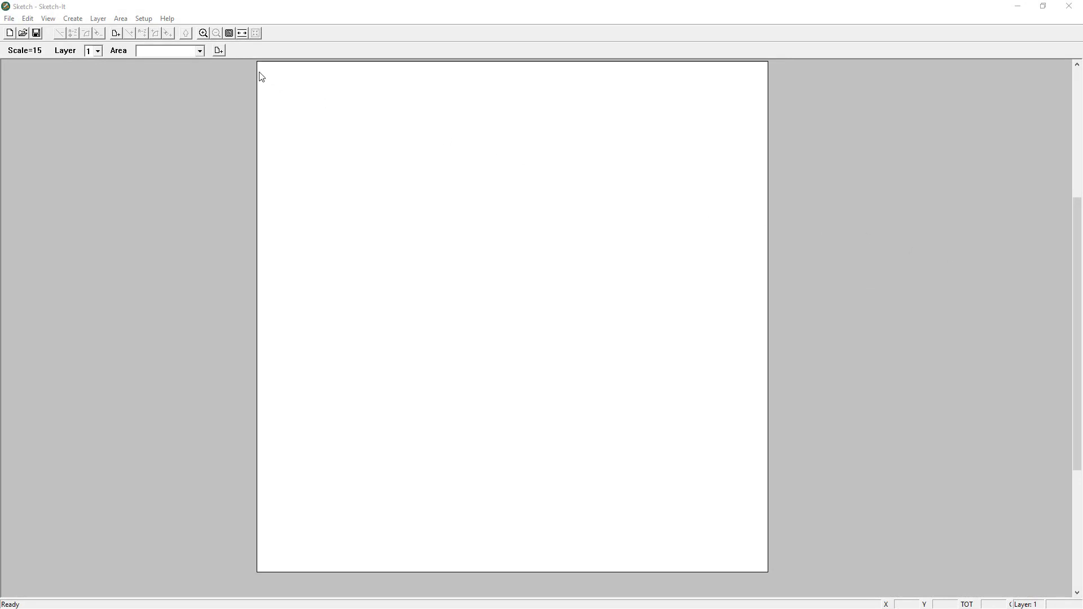
Step: Start a new area with category Living Area, name First Floor, posted to floor 1
{"action": "left_click", "coordinate": [220, 59]}
{"action": "left_click", "coordinate": [218, 54]}
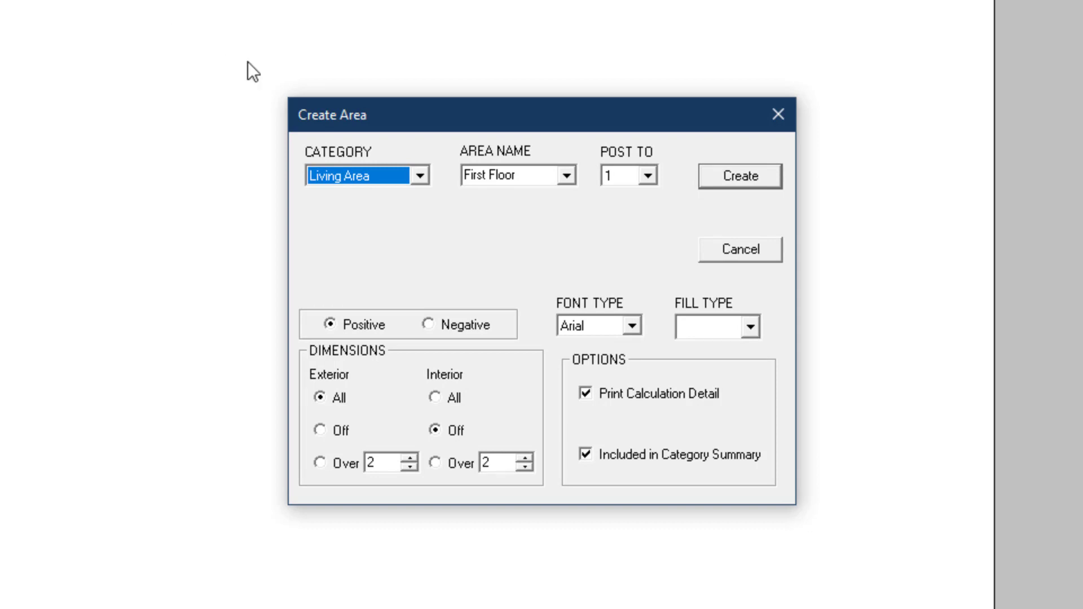
{"action": "left_click", "coordinate": [420, 175]}
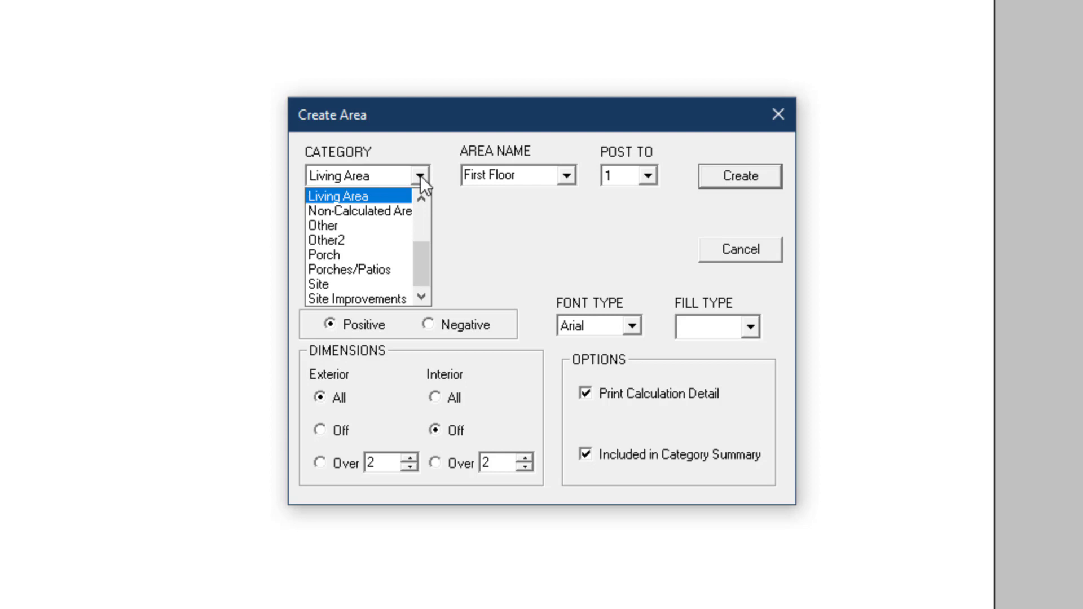
{"action": "left_click", "coordinate": [421, 175]}
{"action": "left_click", "coordinate": [569, 178]}
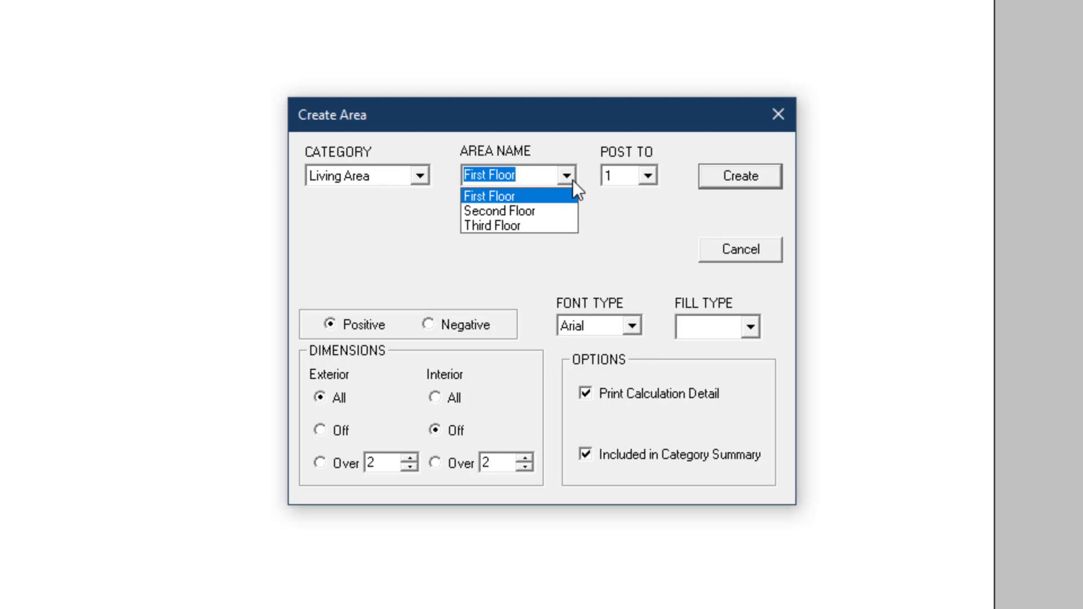
{"action": "left_click", "coordinate": [573, 181]}
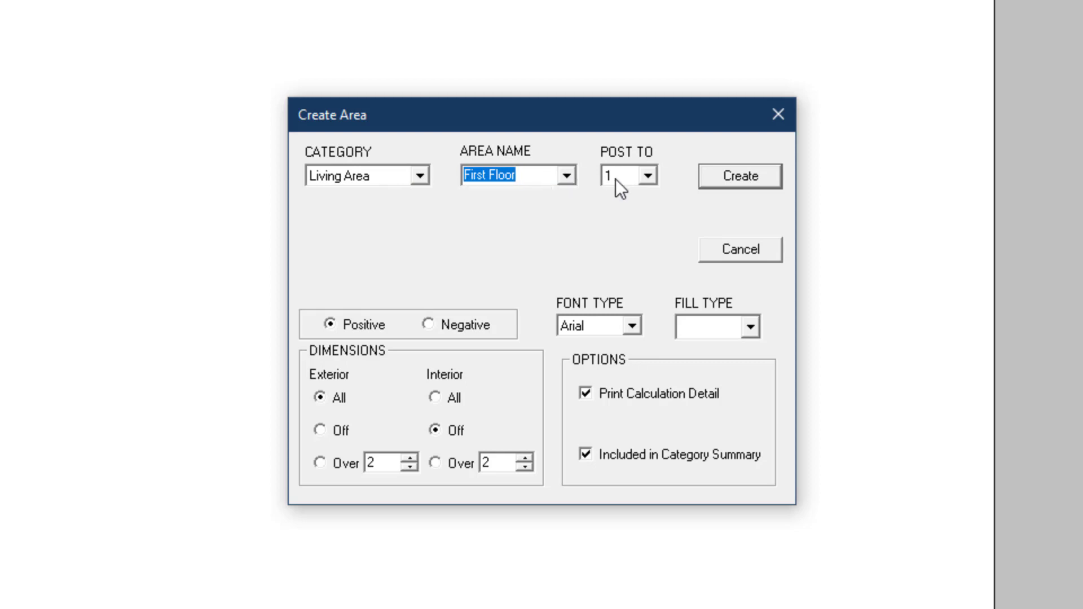
{"action": "left_click", "coordinate": [649, 177]}
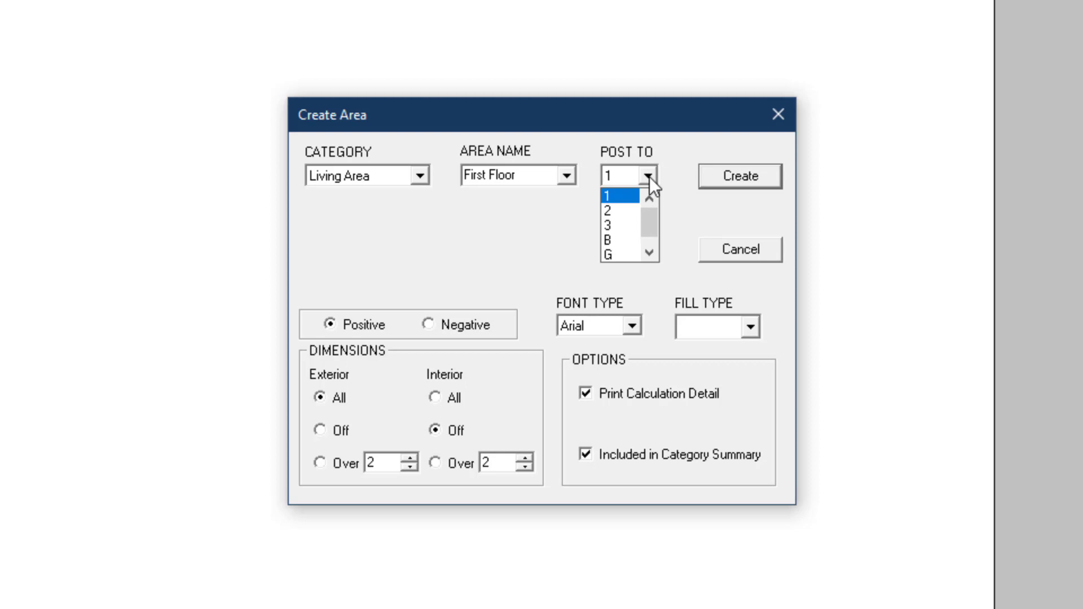
{"action": "left_click", "coordinate": [649, 177]}
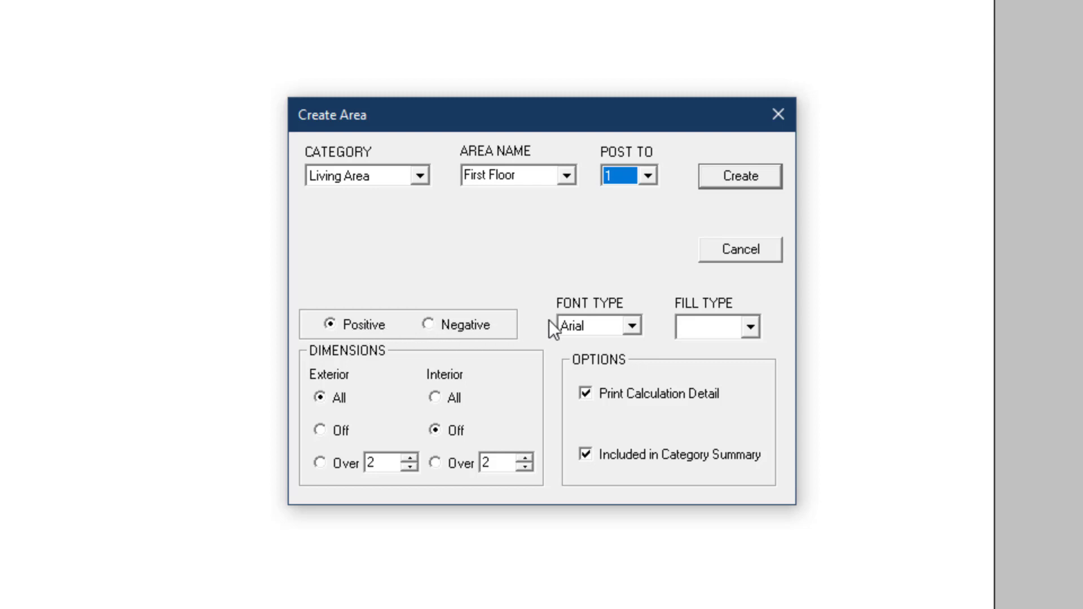
{"action": "left_click", "coordinate": [630, 326]}
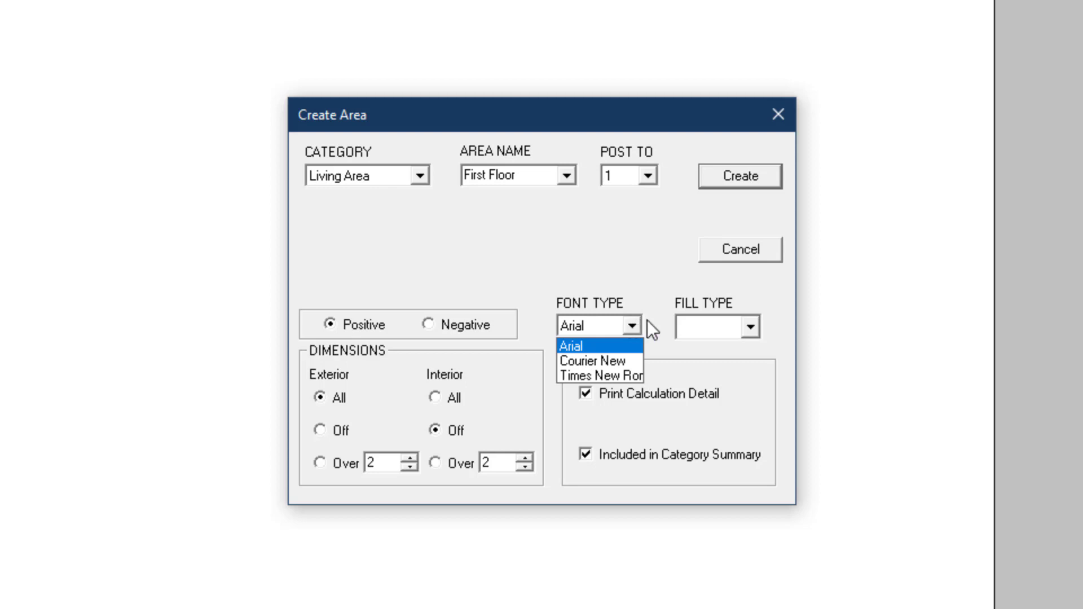
{"action": "left_click", "coordinate": [756, 326]}
{"action": "left_click", "coordinate": [756, 326]}
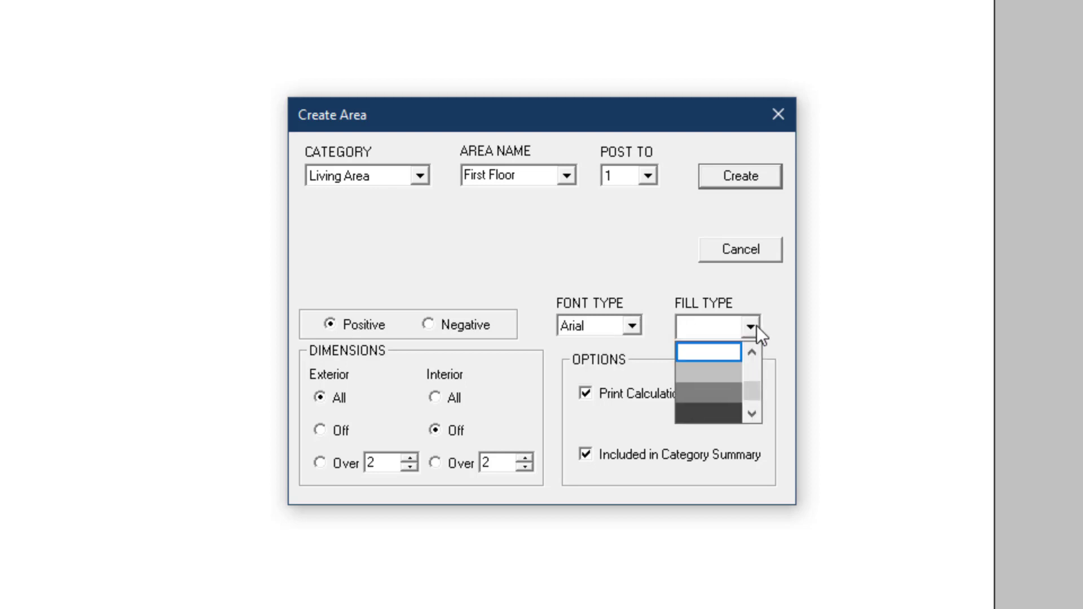
{"action": "left_click", "coordinate": [756, 326]}
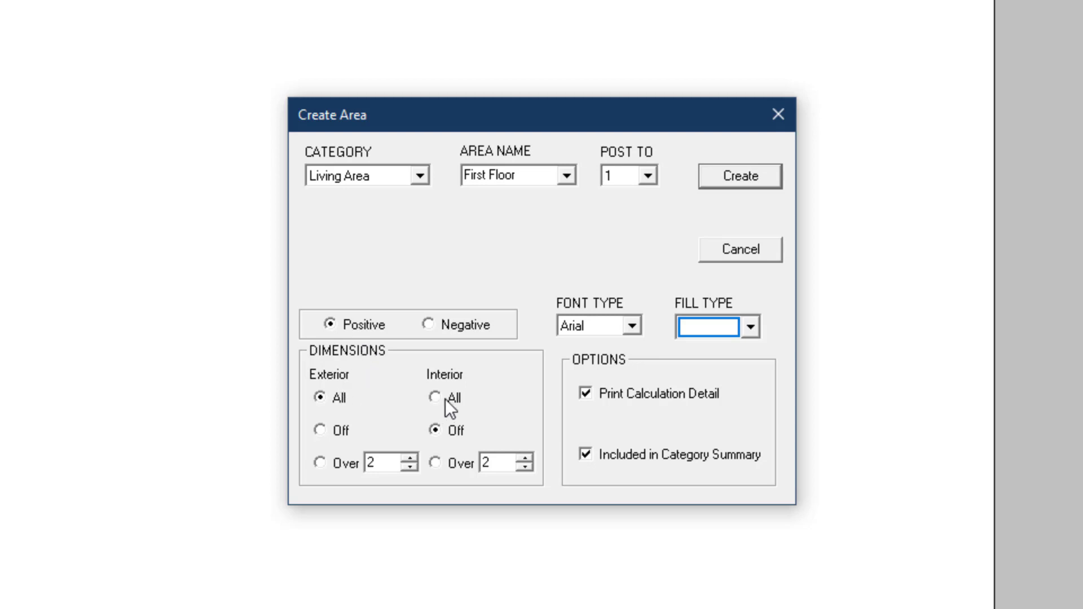
{"action": "left_click", "coordinate": [625, 392]}
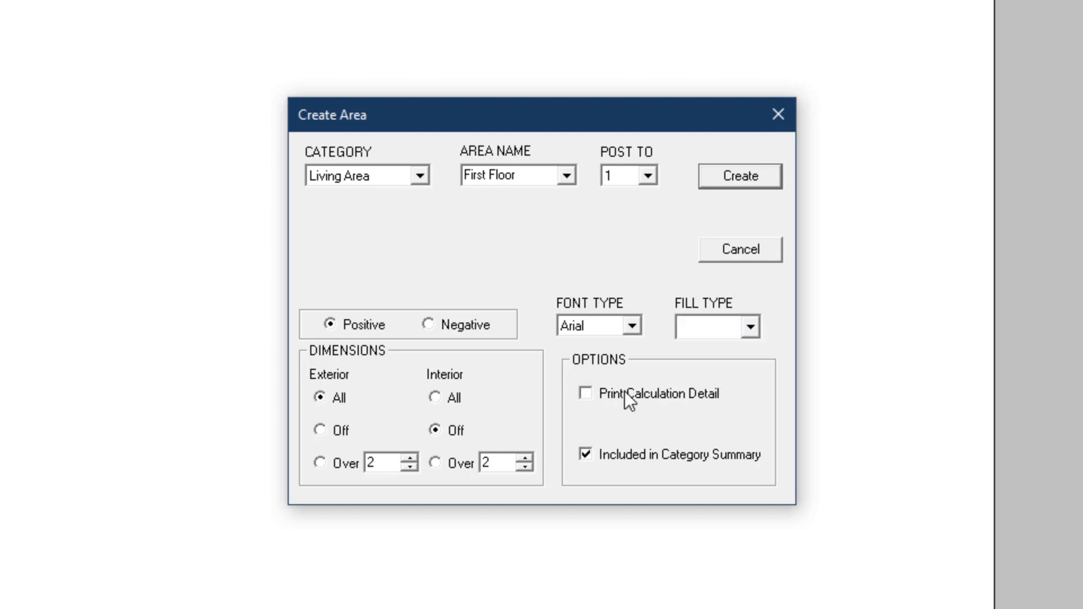
{"action": "left_click", "coordinate": [625, 392]}
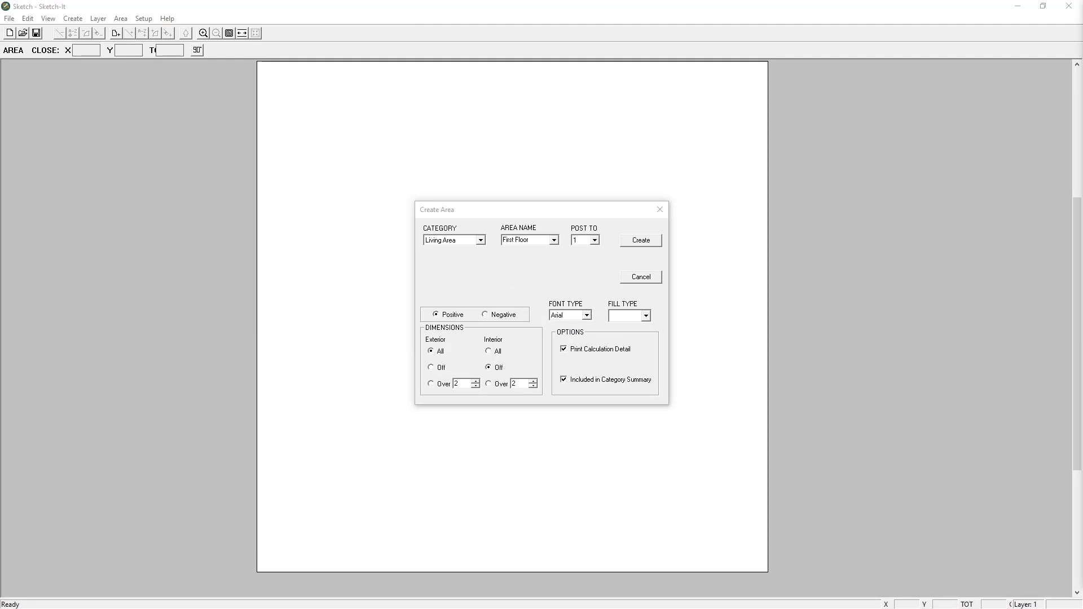
Step: Create the First Floor area and draw its 50' top wall from the start corner
{"action": "left_click", "coordinate": [643, 243]}
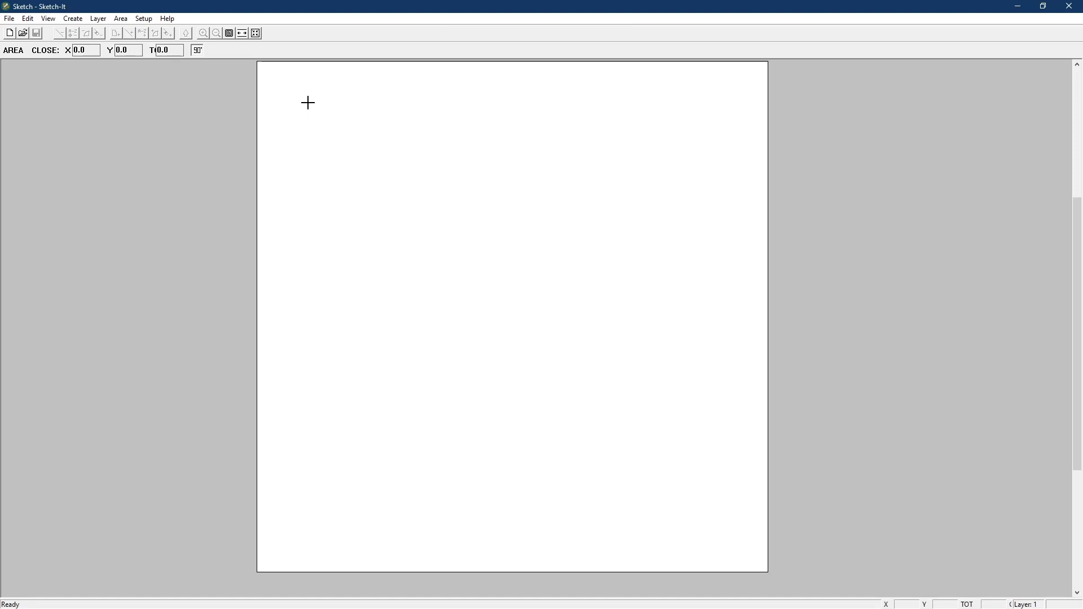
{"action": "left_click", "coordinate": [308, 103]}
{"action": "type", "text": "50'"}
{"action": "key", "text": "Return"}
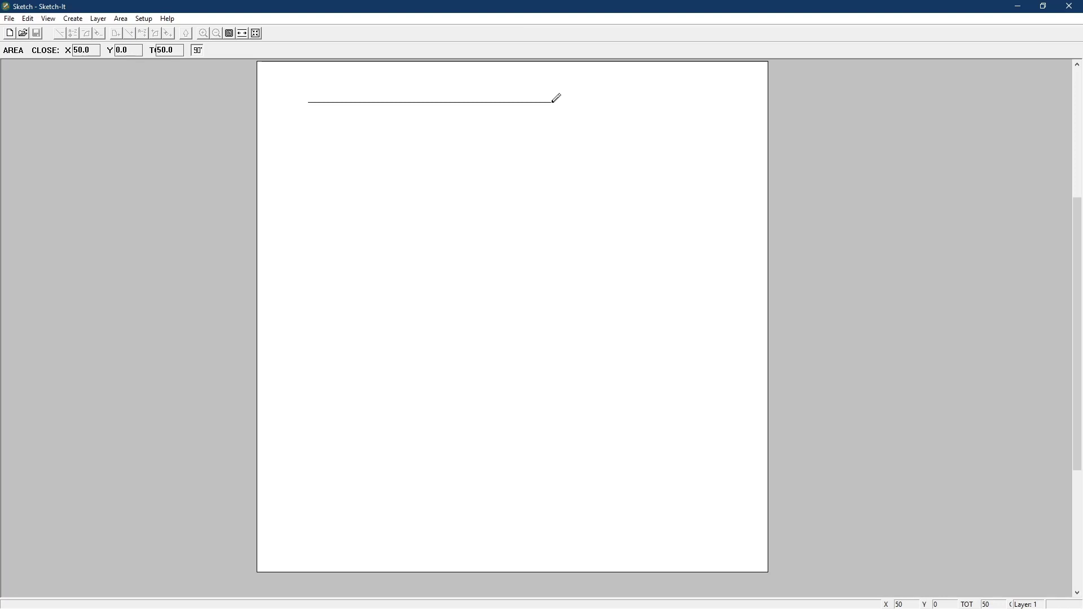
{"action": "left_click", "coordinate": [556, 98]}
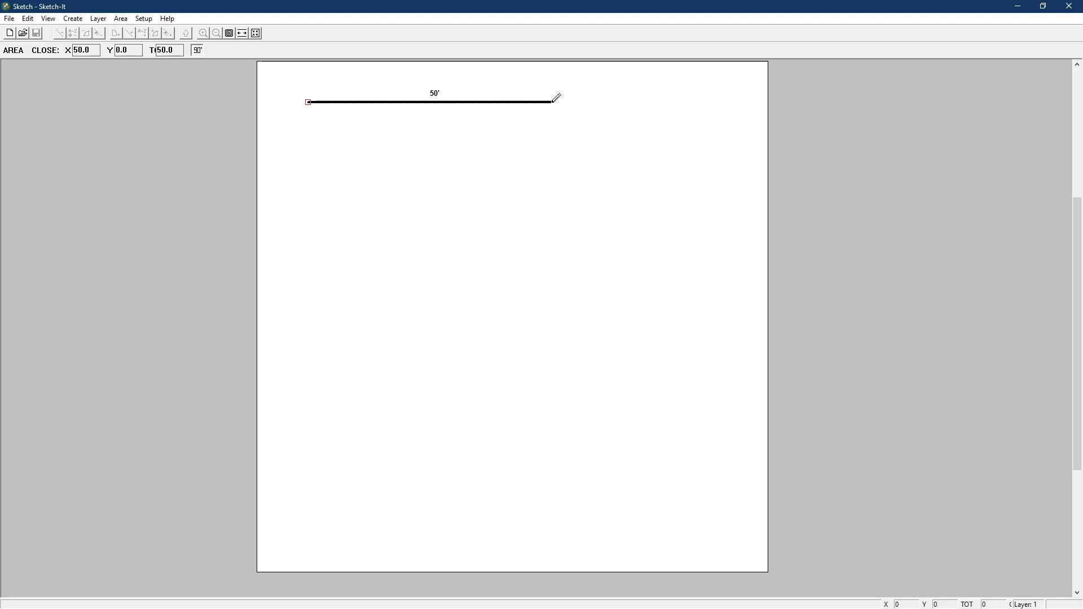
Step: Draw the 30' right wall, 10' wall, 7.1'/10'/7.1' bay, 20' wall, and close the outline
{"action": "left_click", "coordinate": [553, 248]}
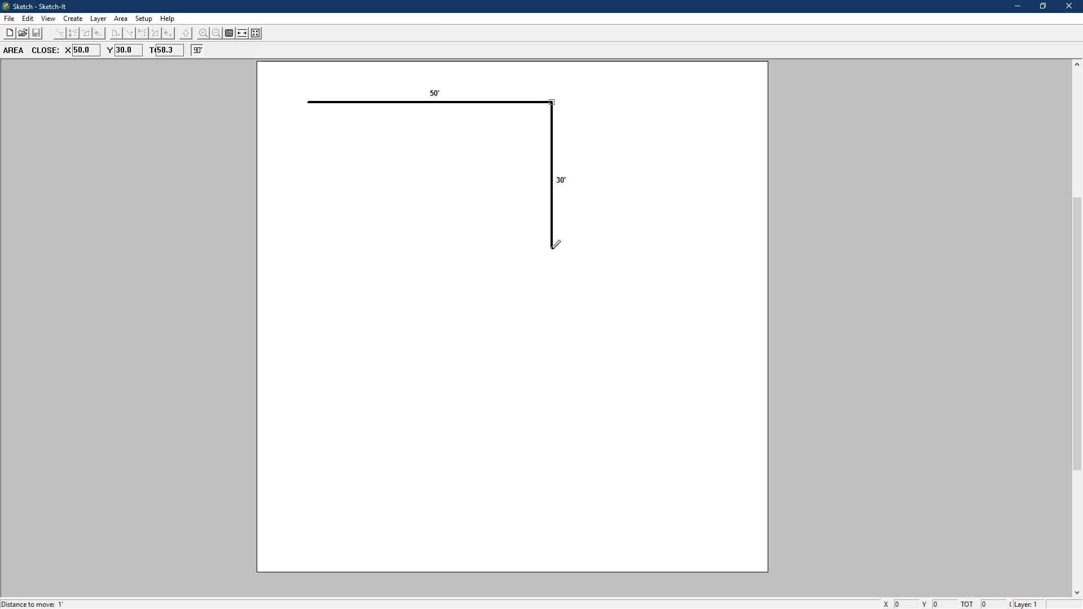
{"action": "left_click", "coordinate": [504, 248]}
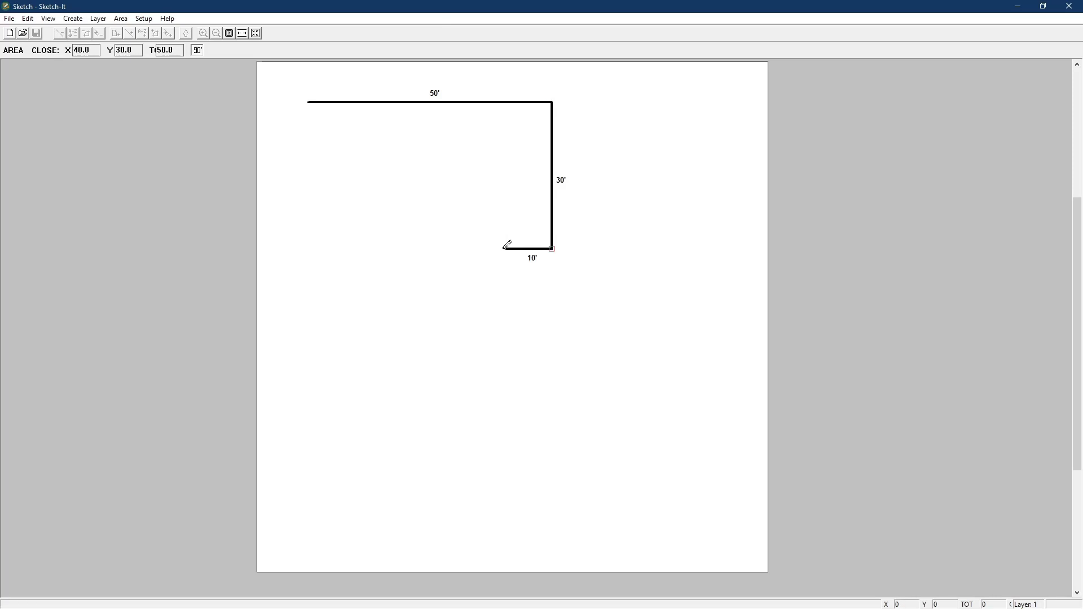
{"action": "left_click", "coordinate": [479, 271]}
{"action": "left_click", "coordinate": [432, 272]}
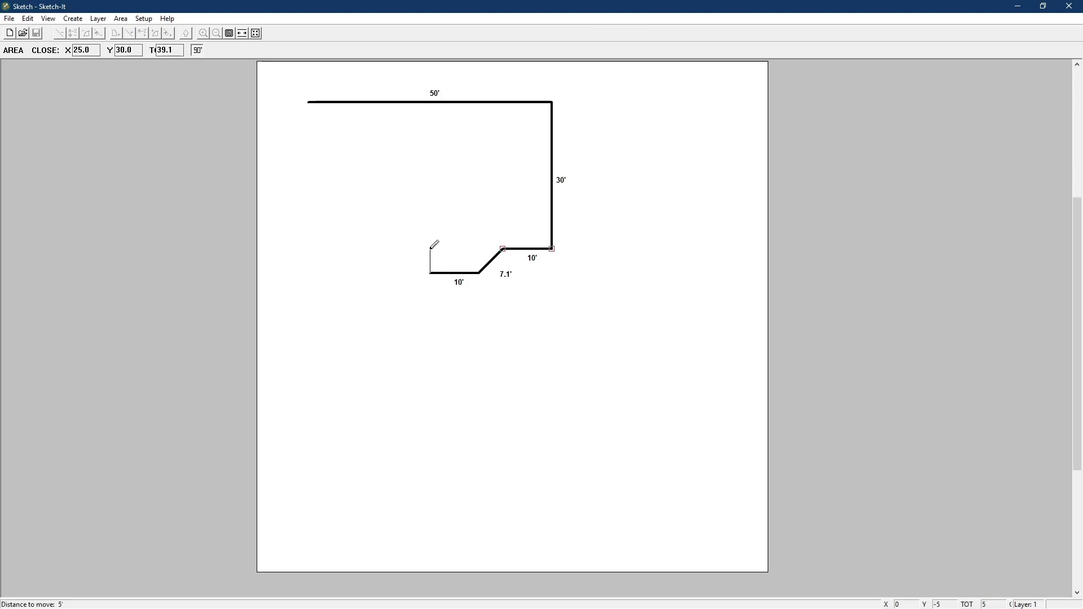
{"action": "left_click", "coordinate": [407, 248]}
{"action": "left_click", "coordinate": [310, 248]}
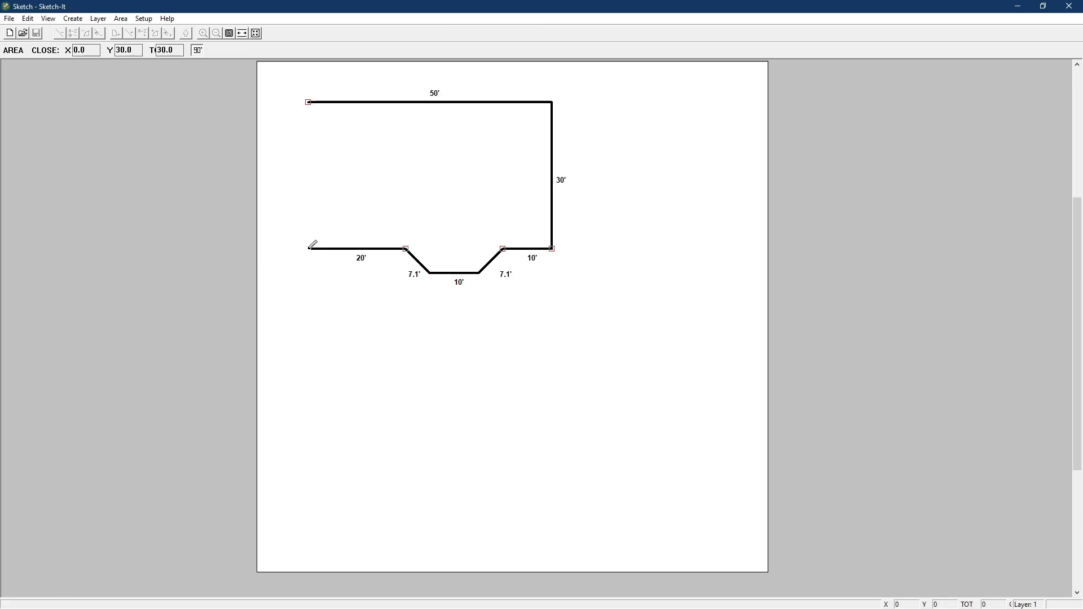
{"action": "key", "text": "Return"}
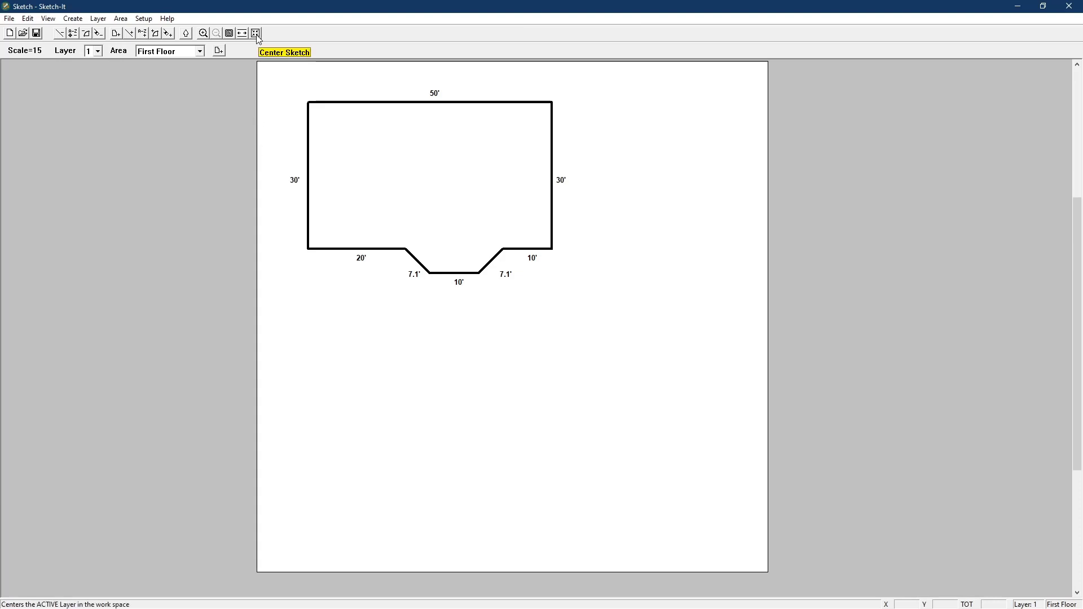
Step: Move the whole First Floor sketch to the right, centred near the top of the page
{"action": "left_click", "coordinate": [99, 19]}
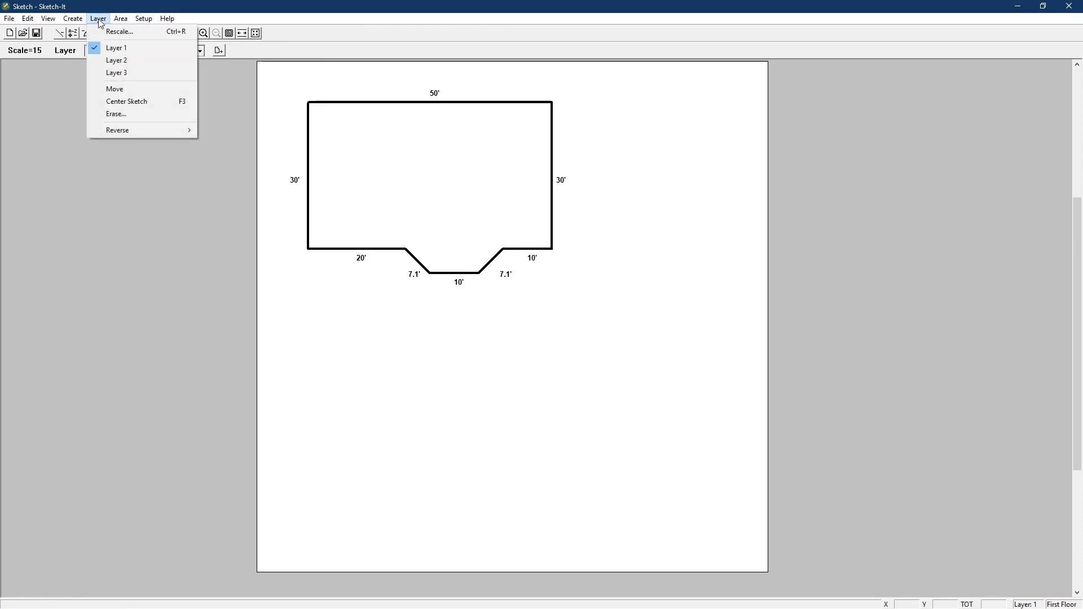
{"action": "left_click", "coordinate": [115, 89]}
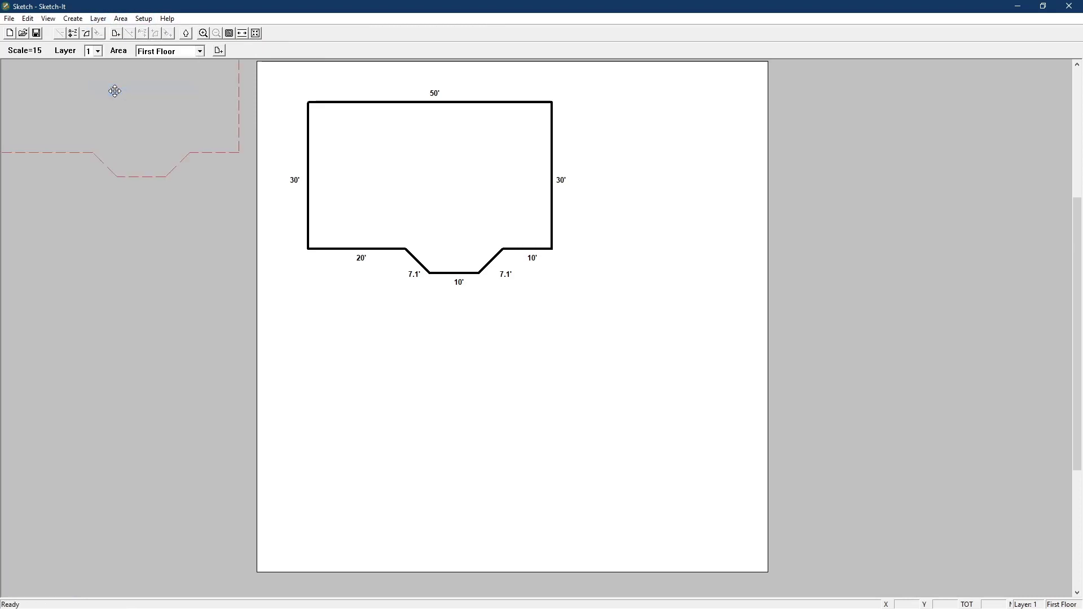
{"action": "left_click", "coordinate": [515, 185]}
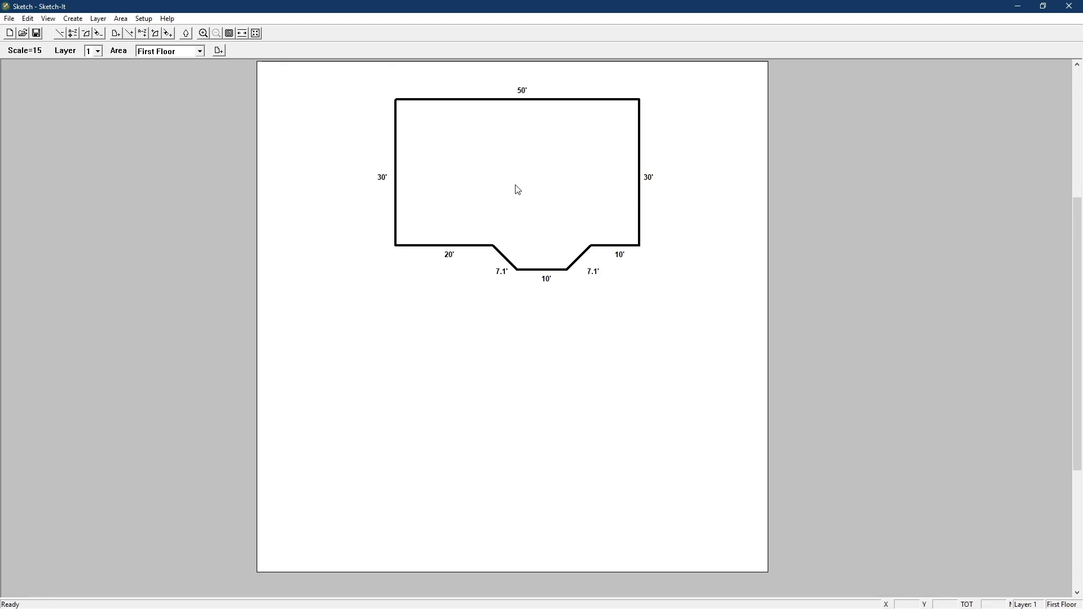
Step: Create a Second Floor living area posted to floor 2
{"action": "left_click", "coordinate": [221, 51]}
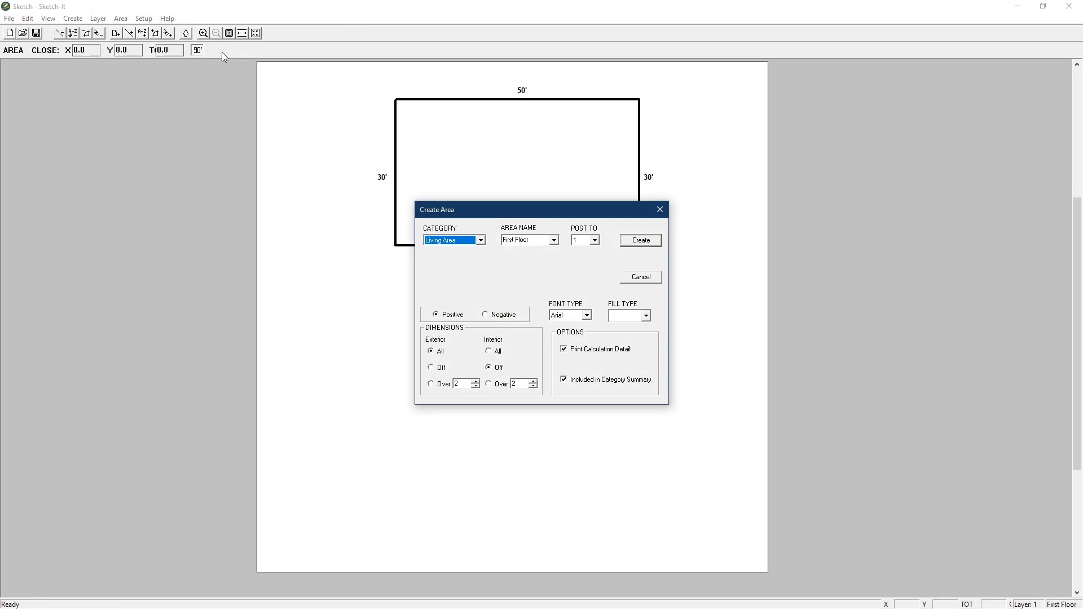
{"action": "left_click", "coordinate": [554, 240]}
{"action": "left_click", "coordinate": [551, 258]}
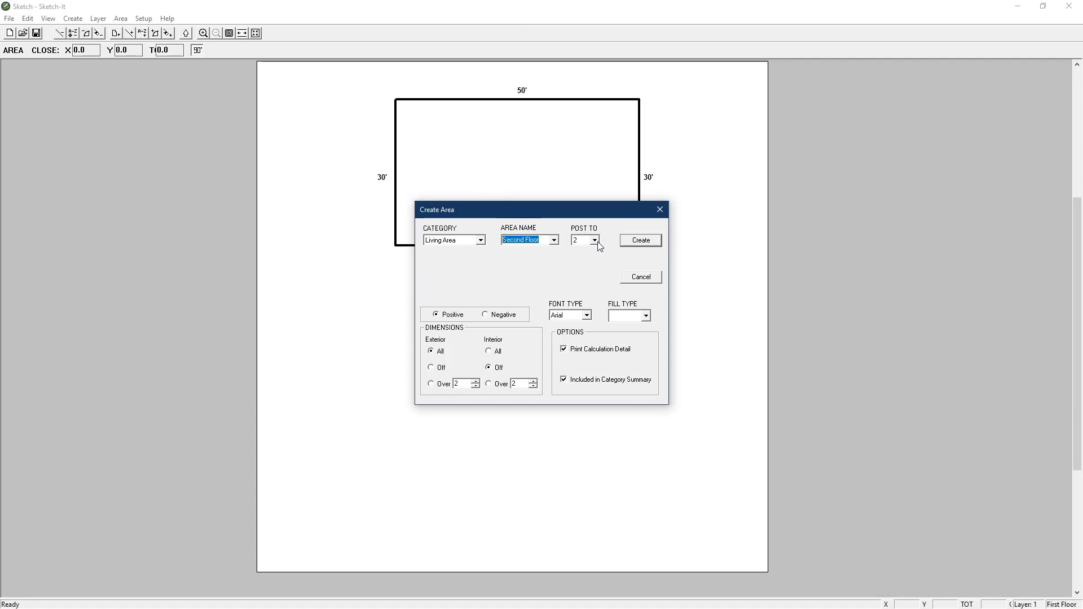
{"action": "left_click", "coordinate": [637, 242]}
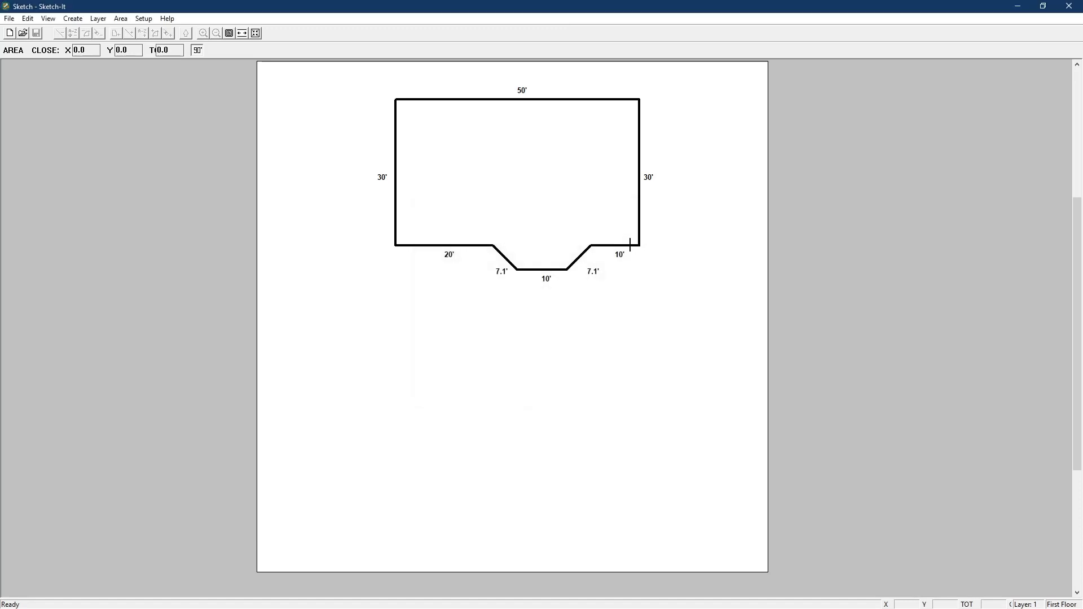
Step: Draw the Second Floor as a 50' by 30' rectangle below the First Floor outline
{"action": "left_click", "coordinate": [394, 329]}
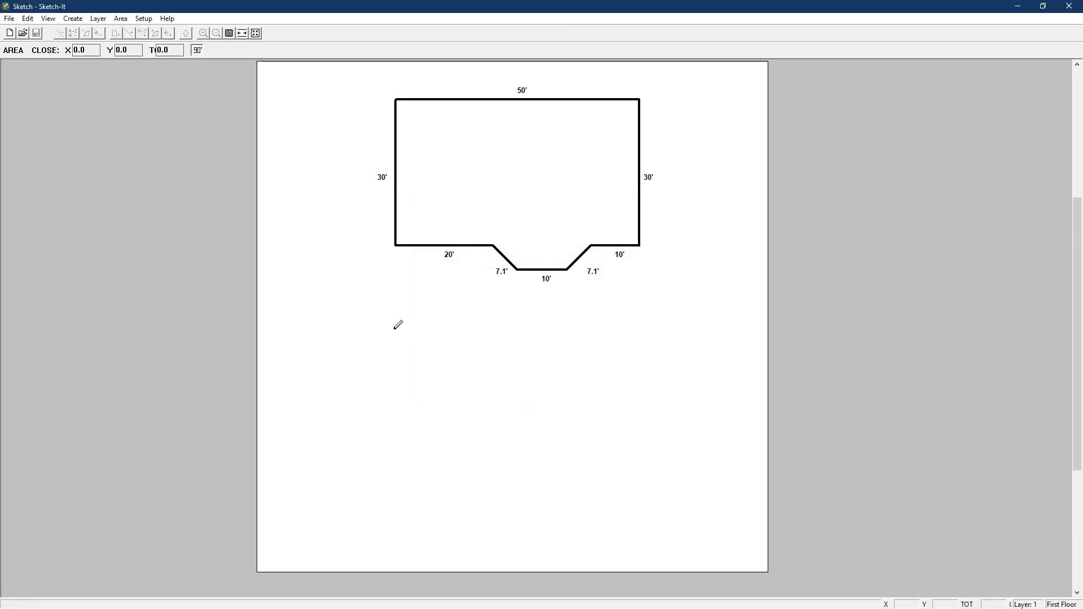
{"action": "left_click", "coordinate": [637, 329]}
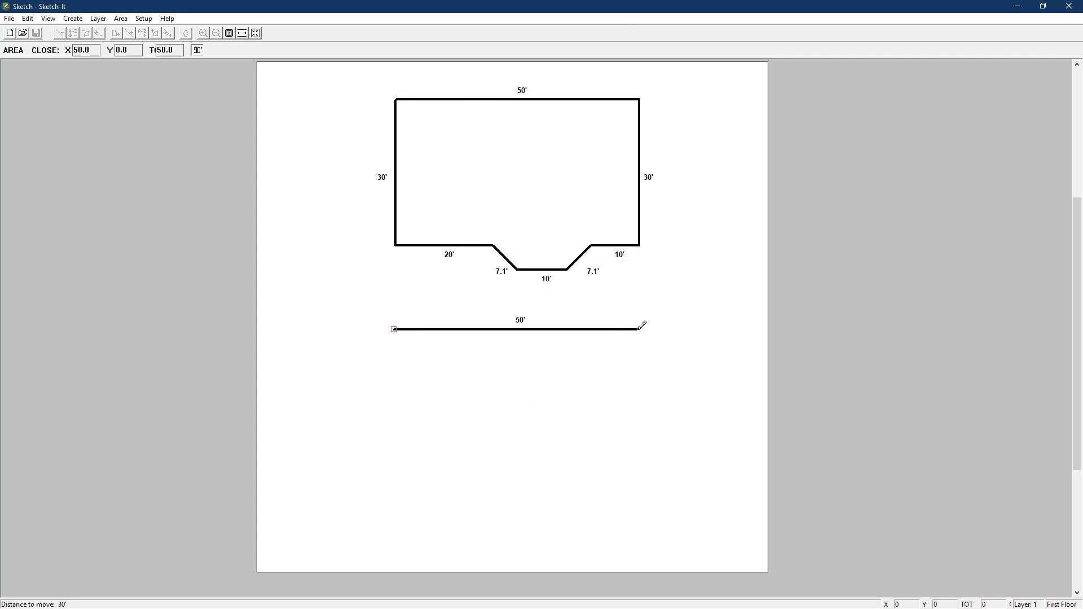
{"action": "left_click", "coordinate": [638, 474]}
{"action": "left_click", "coordinate": [394, 474]}
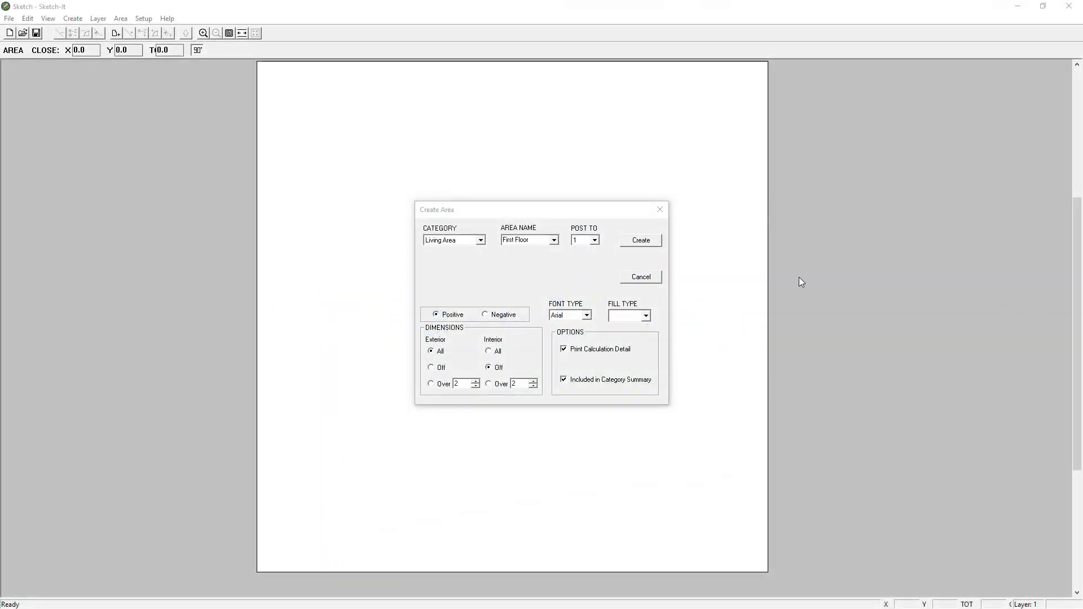
Step: Create the First Floor area and draw a 50' top wall from the starting corner
{"action": "left_click", "coordinate": [642, 240]}
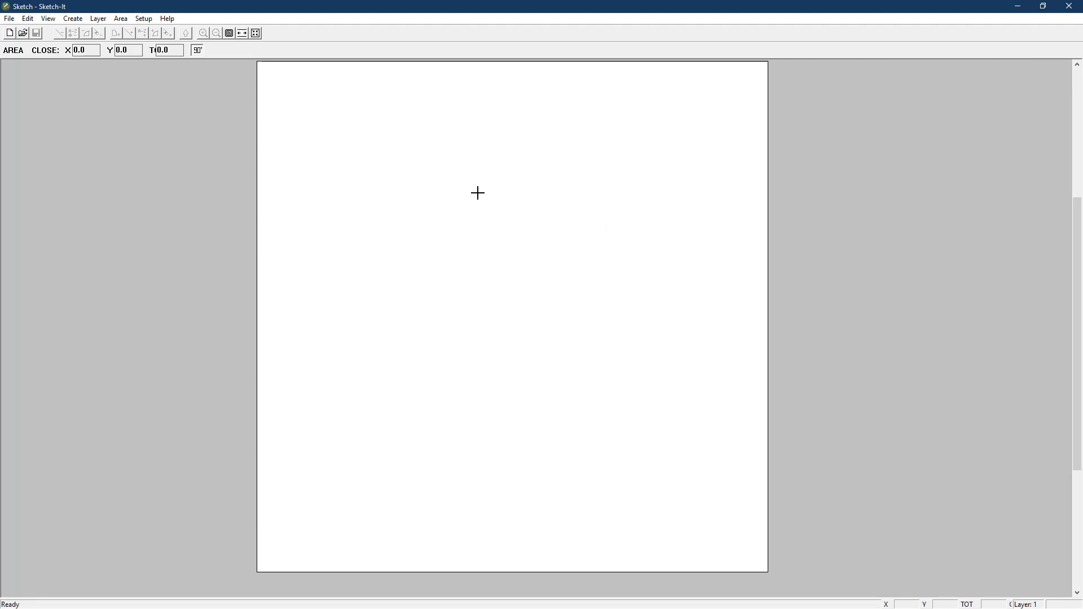
{"action": "left_click", "coordinate": [352, 149]}
{"action": "type", "text": "50'"}
{"action": "key", "text": "Return"}
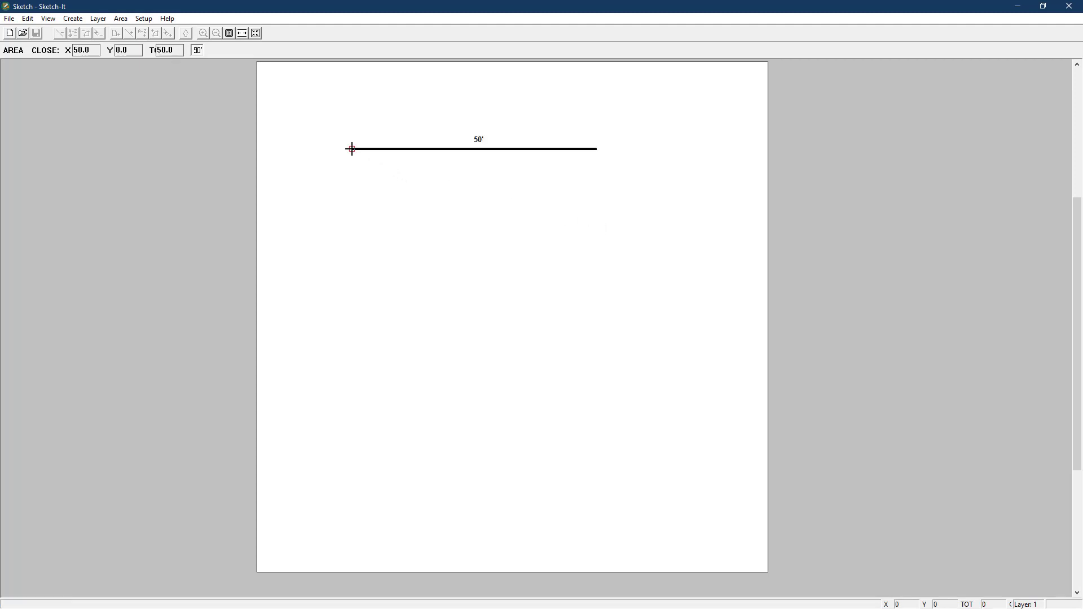
Step: Draw the 30' right wall, a 10' bottom wall, and a 20' run left for the bay
{"action": "type", "text": "30"}
{"action": "key", "text": "Down"}
{"action": "type", "text": "10"}
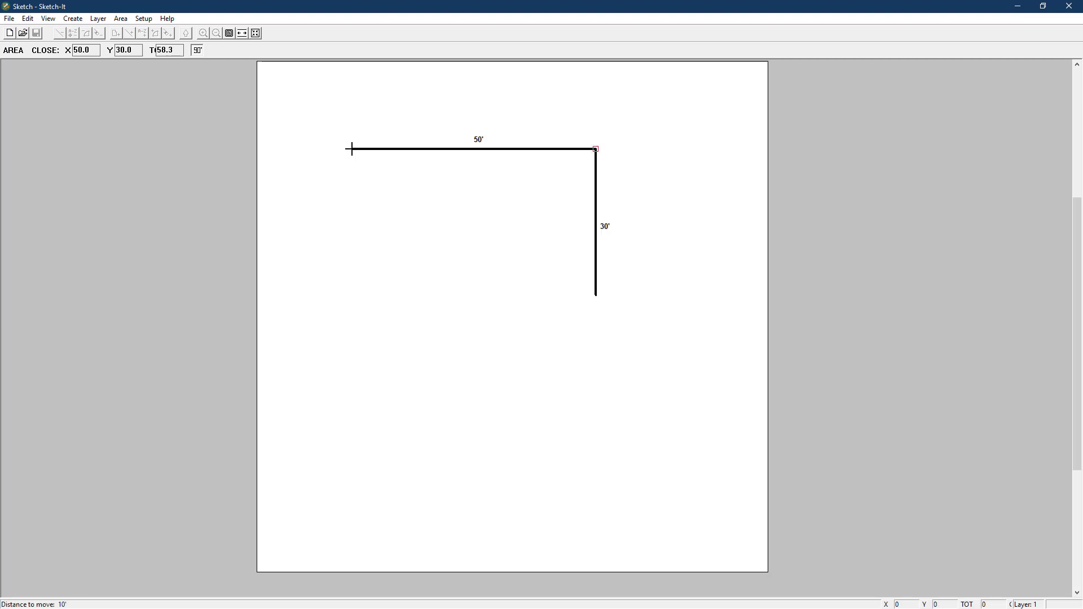
{"action": "key", "text": "Left"}
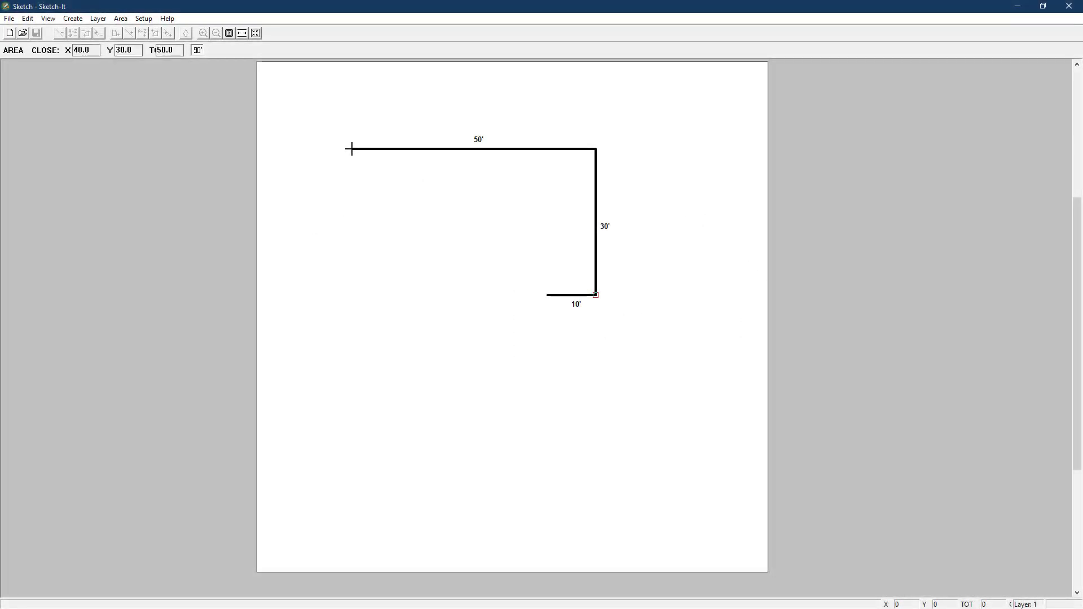
{"action": "type", "text": "20"}
{"action": "key", "text": "Return"}
{"action": "key", "text": "a"}
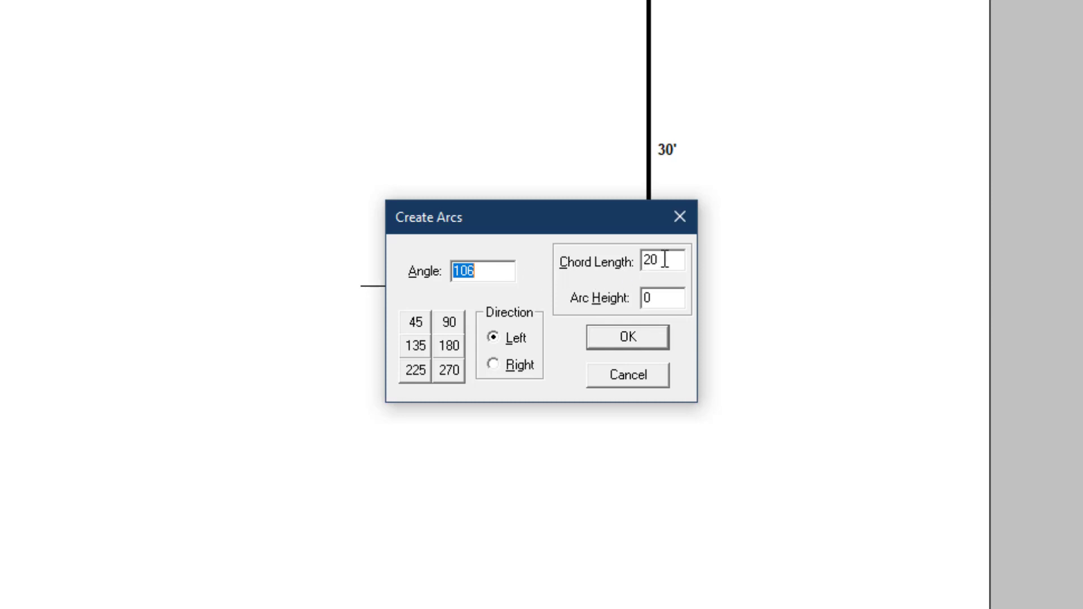
Step: Set the bay arc height to 5 with chord length 20 and draw the bay window
{"action": "left_click_drag", "start_coordinate": [665, 296], "coordinate": [615, 298]}
{"action": "type", "text": "5"}
{"action": "left_click", "coordinate": [607, 331]}
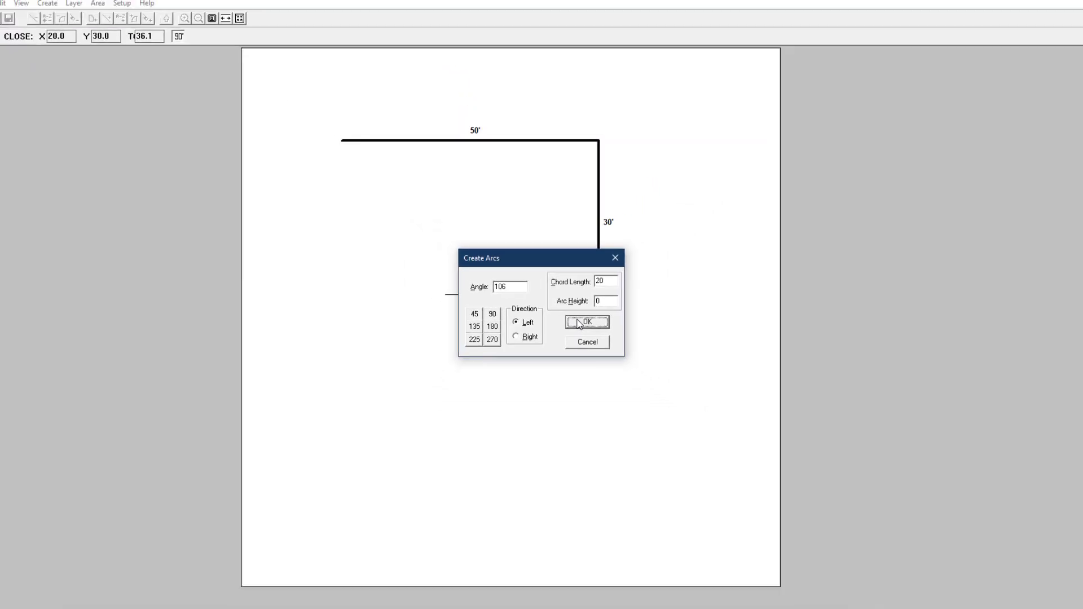
{"action": "left_click", "coordinate": [577, 322]}
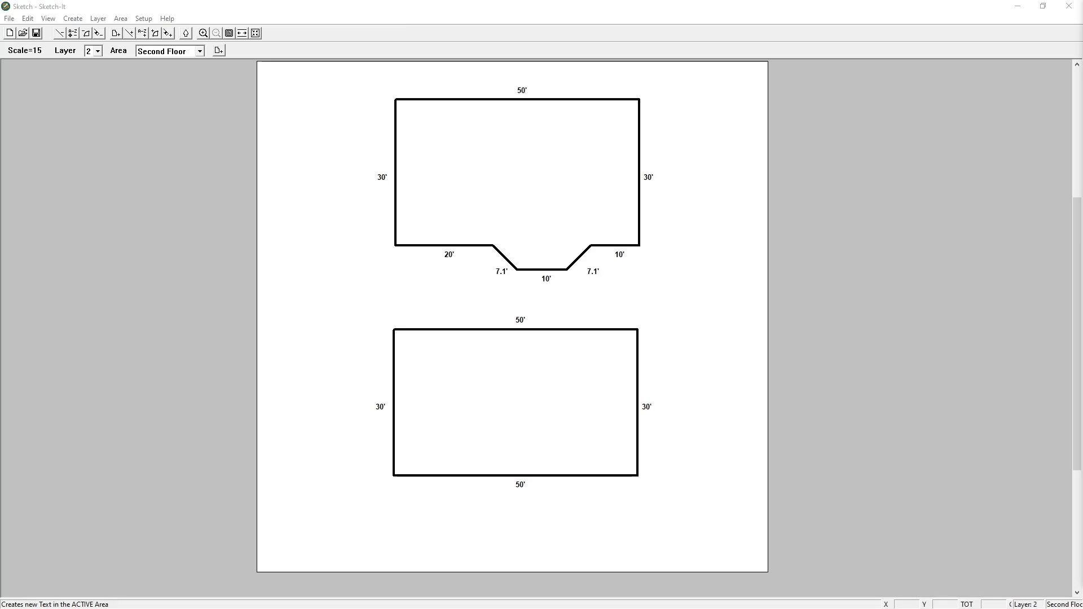
Step: Switch to layer 1 (First Floor) and select the line-drawing tool
{"action": "left_click", "coordinate": [98, 52]}
{"action": "left_click", "coordinate": [93, 63]}
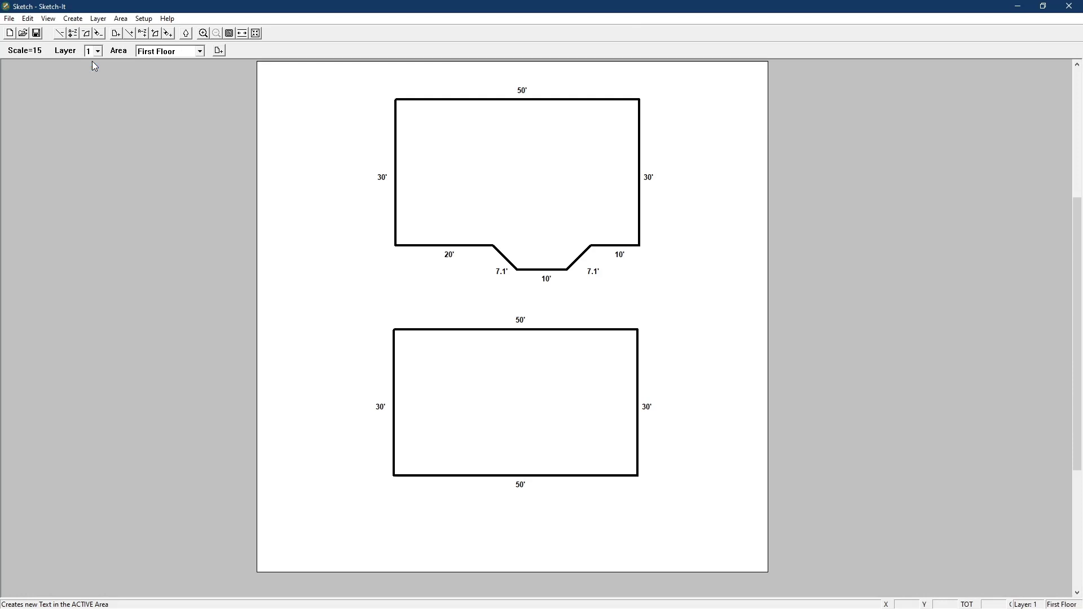
{"action": "left_click", "coordinate": [79, 20]}
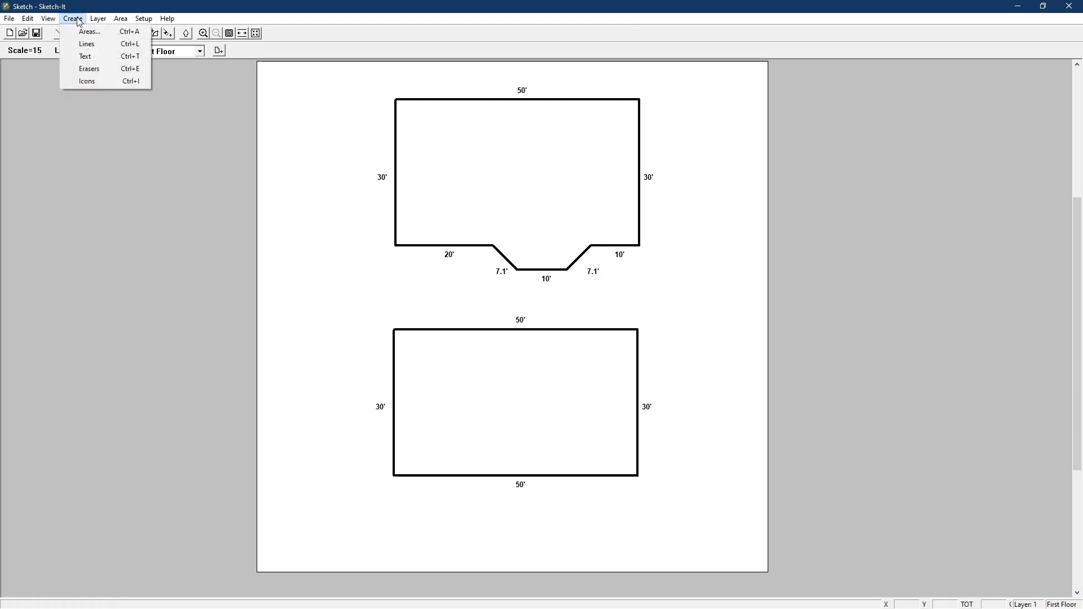
{"action": "left_click", "coordinate": [47, 80]}
{"action": "left_click", "coordinate": [129, 35]}
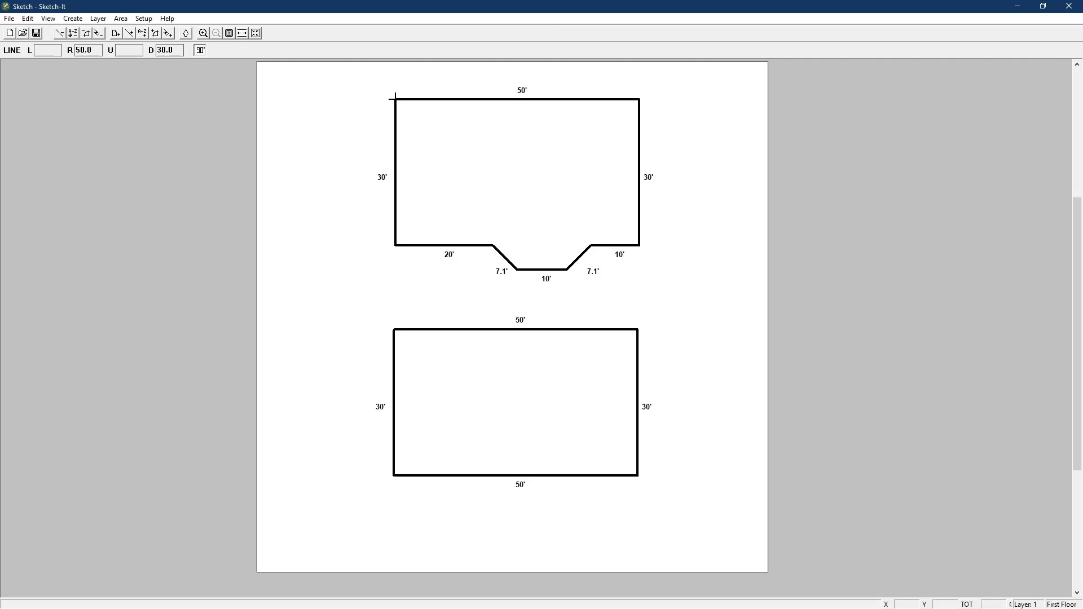
Step: Draw interior walls 20' along the top, 10' down, and 20' back left, enclosing a 20' by 10' room
{"action": "type", "text": "20"}
{"action": "key", "text": "Return"}
{"action": "left_click", "coordinate": [497, 95]}
{"action": "left_click", "coordinate": [494, 146]}
{"action": "type", "text": "20"}
{"action": "key", "text": "Left"}
{"action": "right_click", "coordinate": [396, 147]}
{"action": "right_click", "coordinate": [319, 158]}
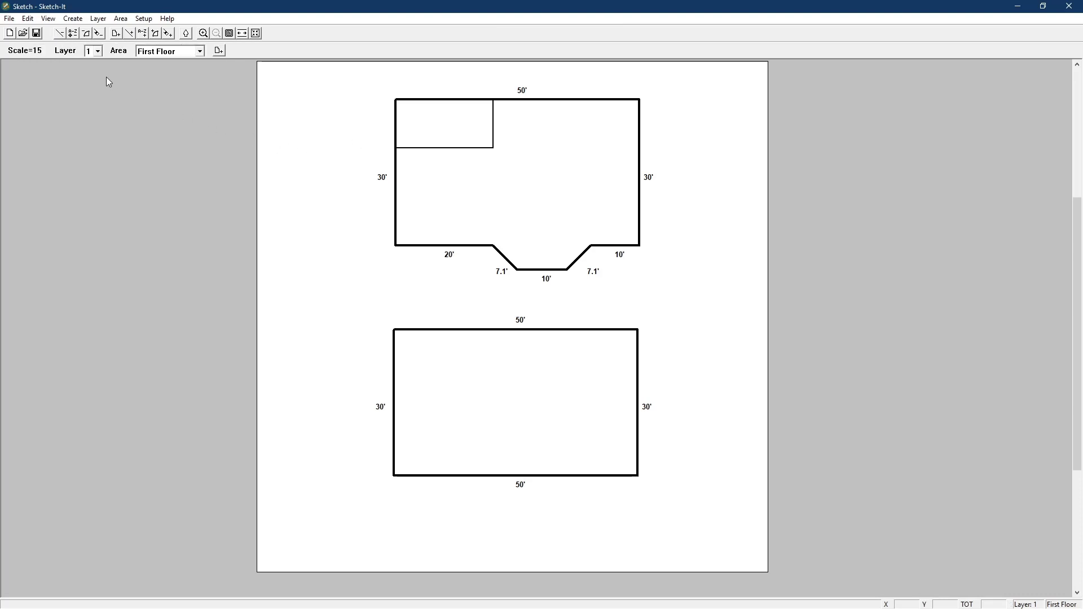
Step: Place a 3' wide left-hand door symbol on the bottom wall of the 20' by 10' room
{"action": "left_click", "coordinate": [72, 19]}
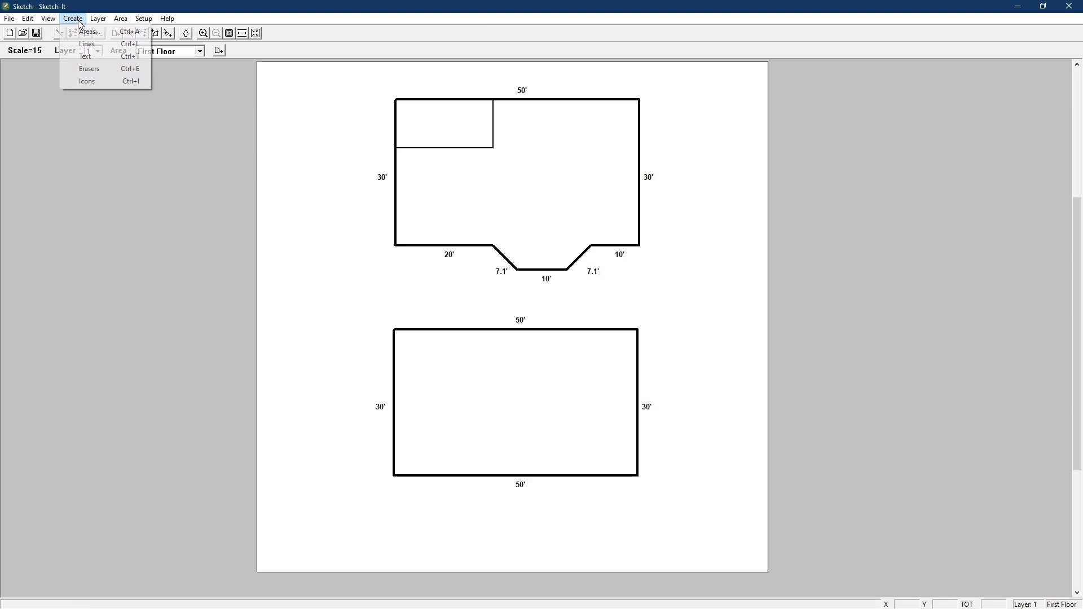
{"action": "left_click", "coordinate": [79, 82]}
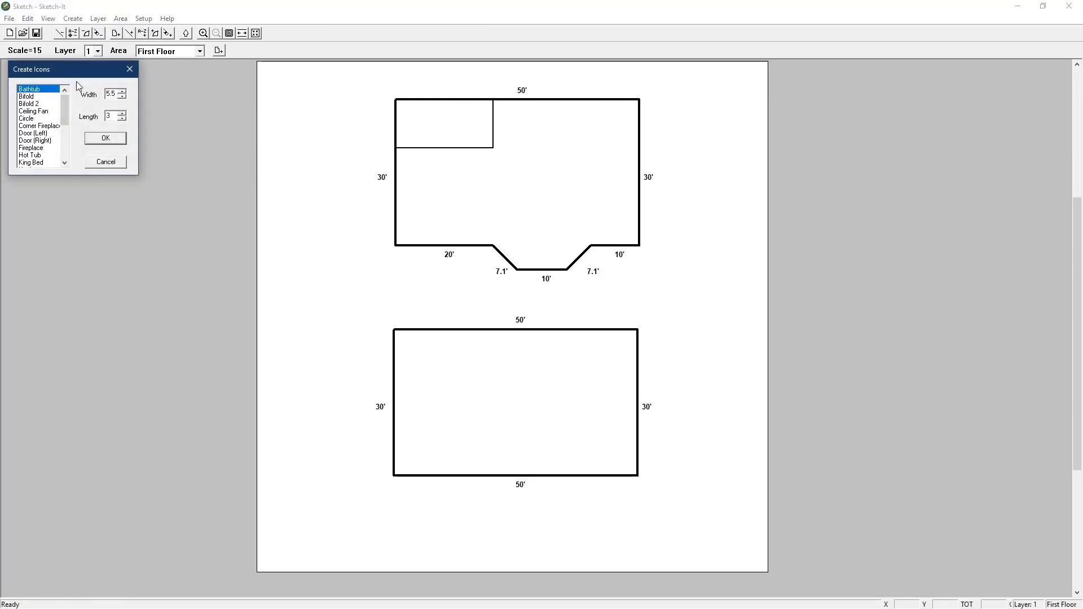
{"action": "left_click", "coordinate": [38, 135]}
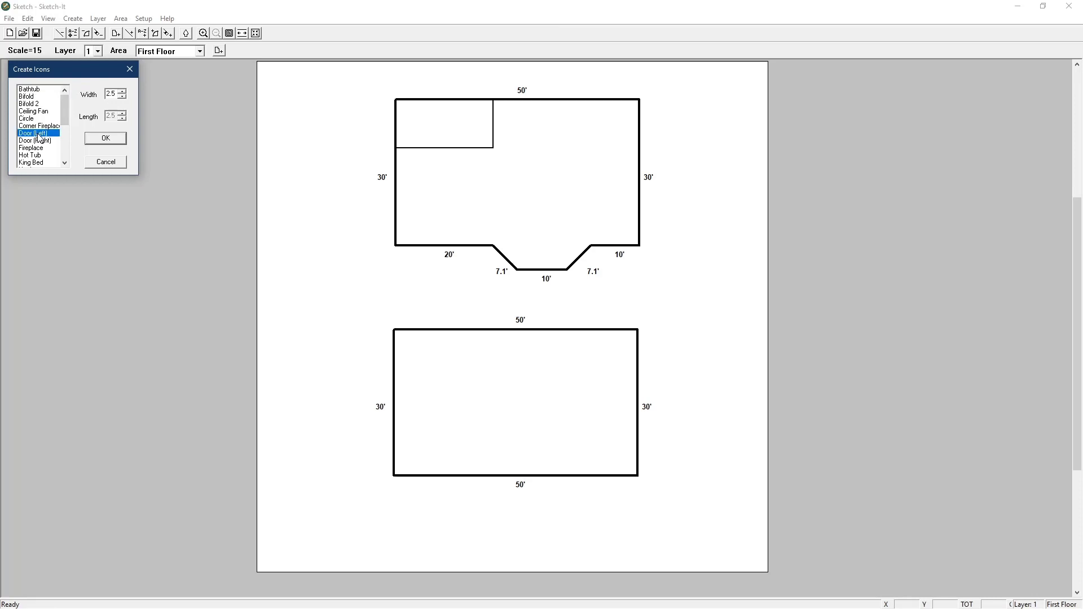
{"action": "left_click", "coordinate": [122, 91]}
{"action": "left_click", "coordinate": [106, 138]}
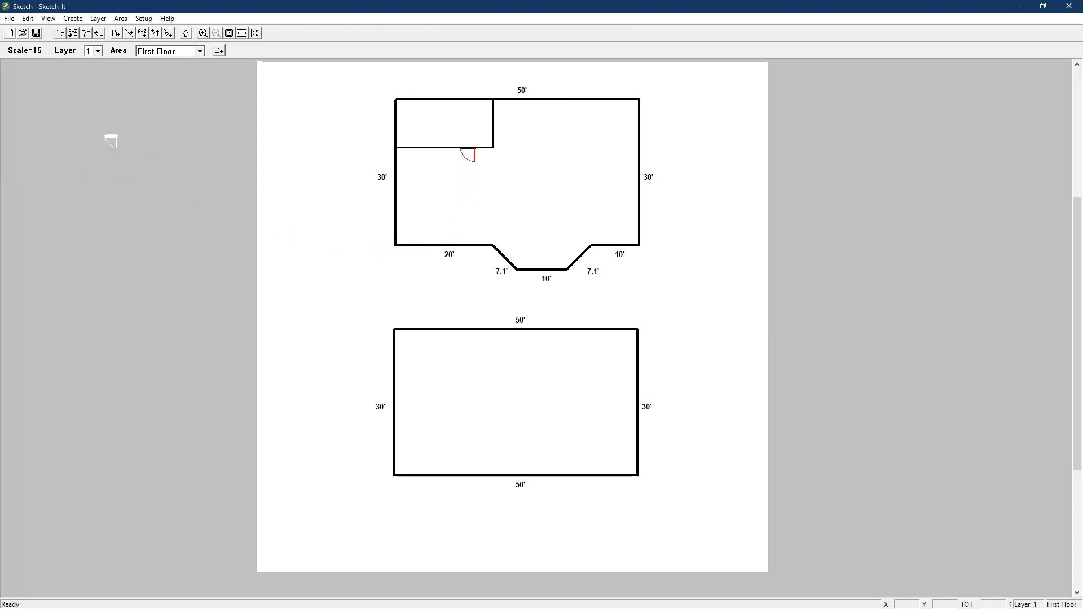
{"action": "left_click", "coordinate": [467, 148]}
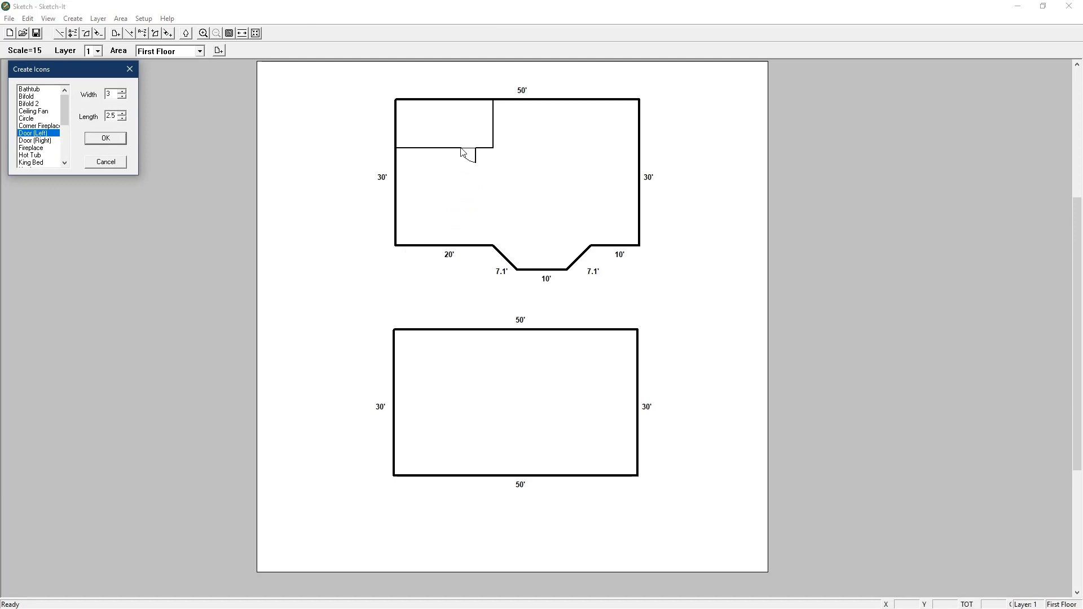
{"action": "left_click", "coordinate": [104, 162]}
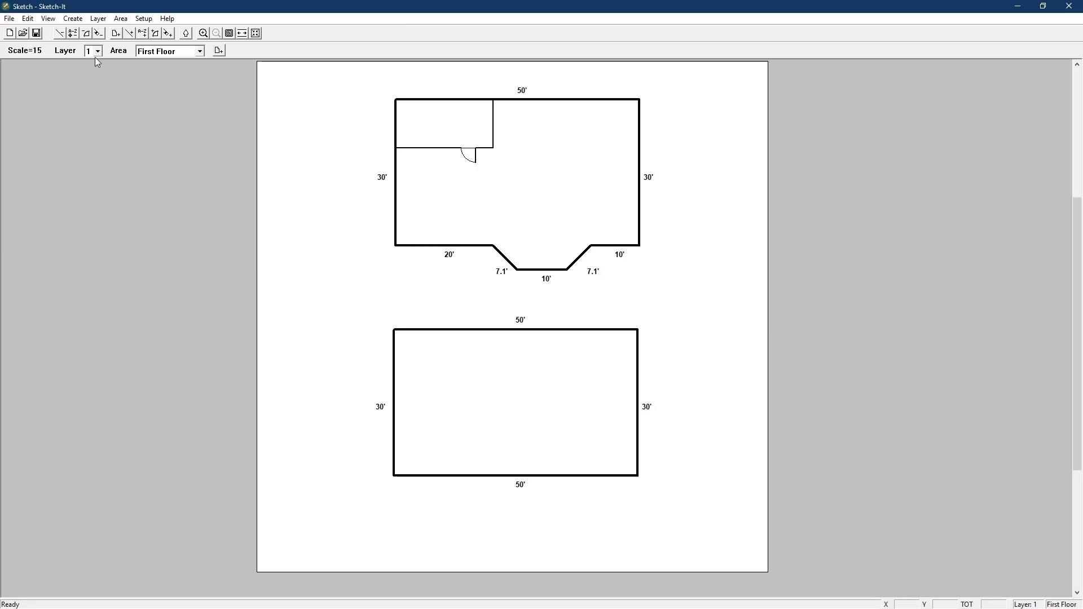
Step: Move the First Floor area a little lower, then centre the two-floor sketch on the page
{"action": "left_click", "coordinate": [120, 18]}
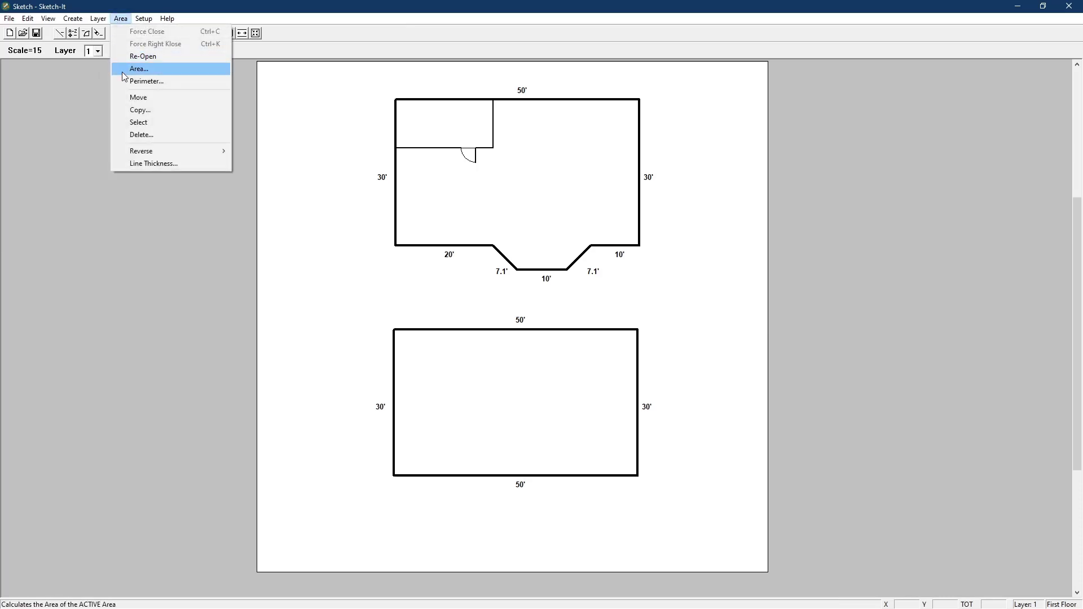
{"action": "left_click", "coordinate": [130, 97]}
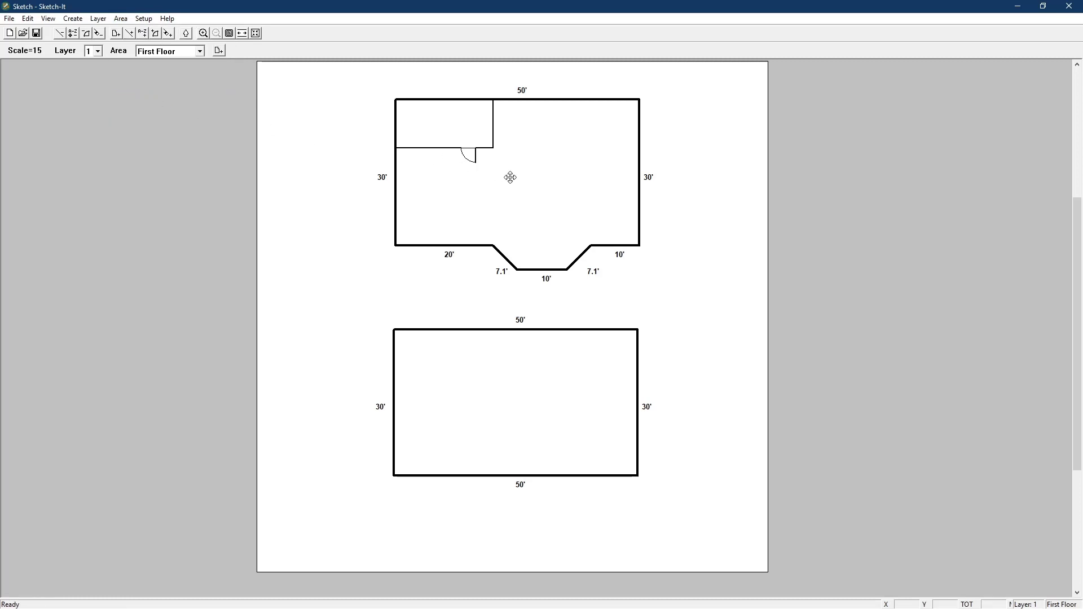
{"action": "left_click_drag", "start_coordinate": [510, 177], "coordinate": [509, 184]}
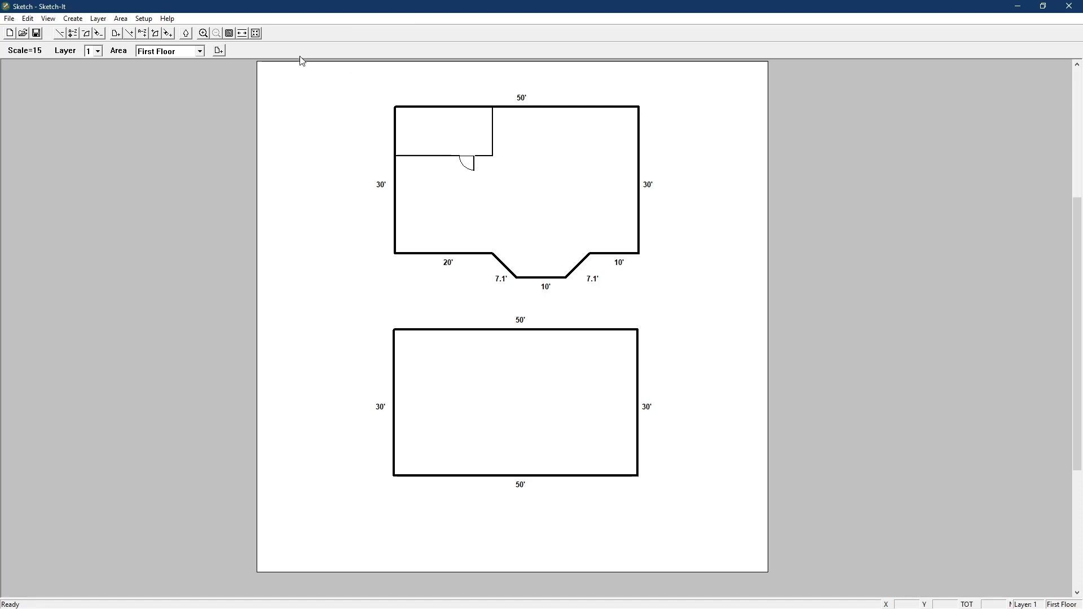
{"action": "left_click", "coordinate": [256, 34]}
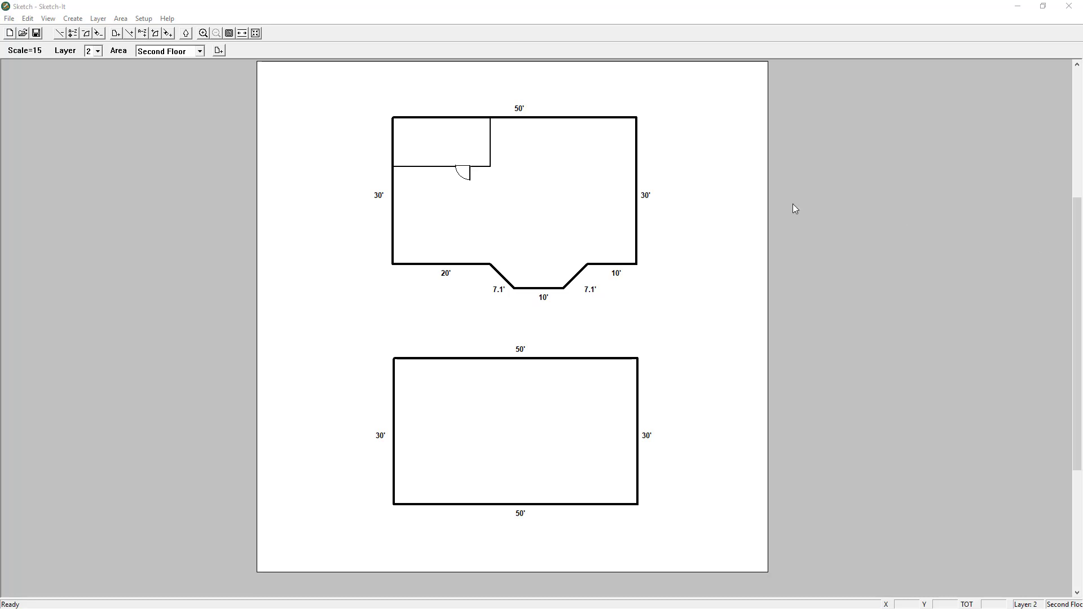
Step: Save the sketch as 20072203.skt and close Sketch-It so it transfers back to the report
{"action": "left_click", "coordinate": [8, 19]}
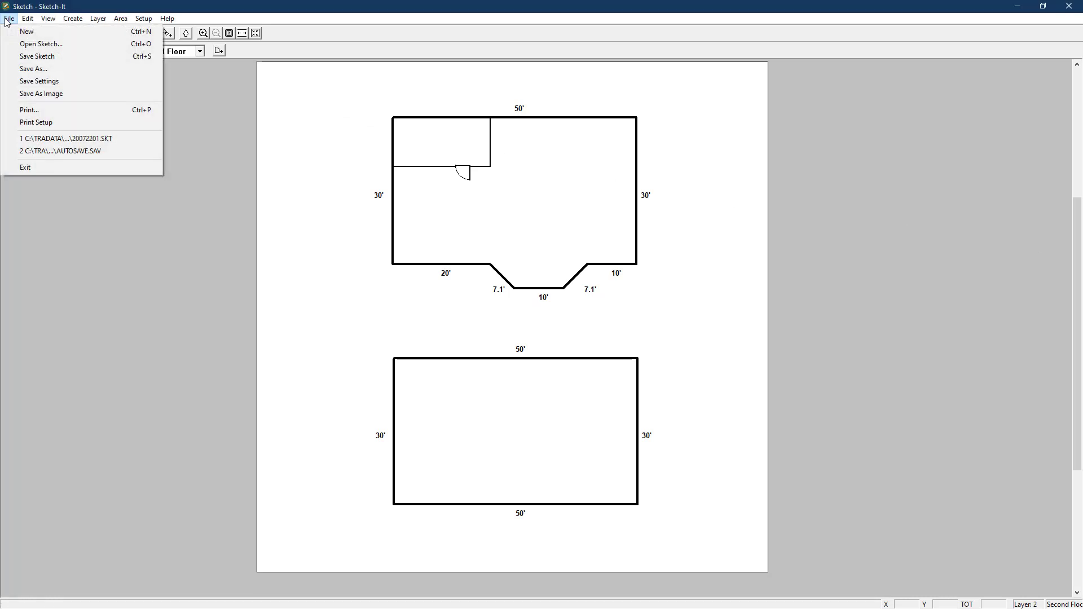
{"action": "left_click", "coordinate": [22, 57]}
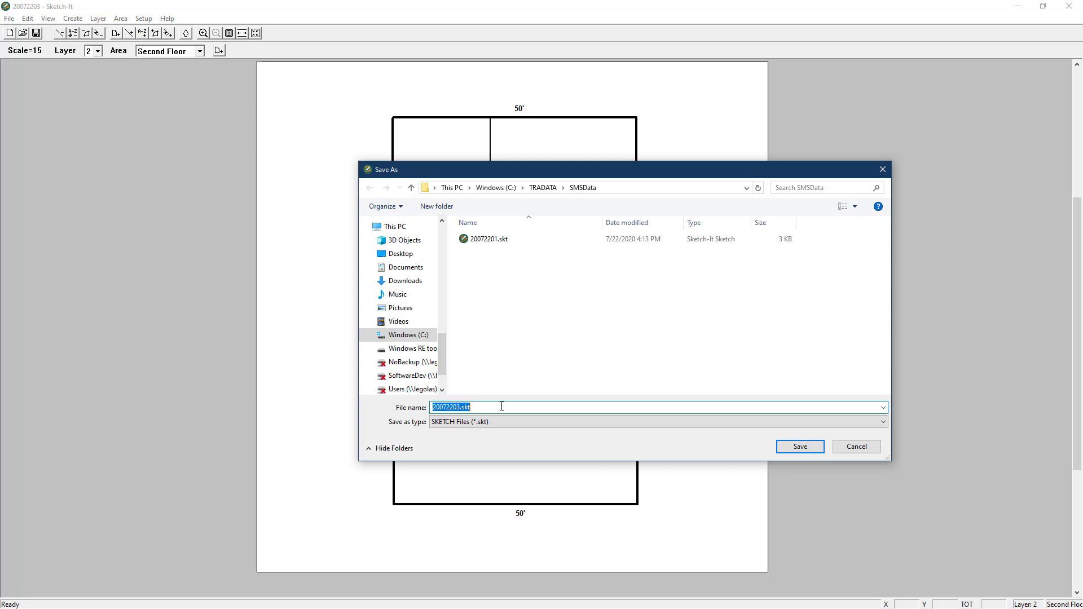
{"action": "left_click", "coordinate": [795, 449]}
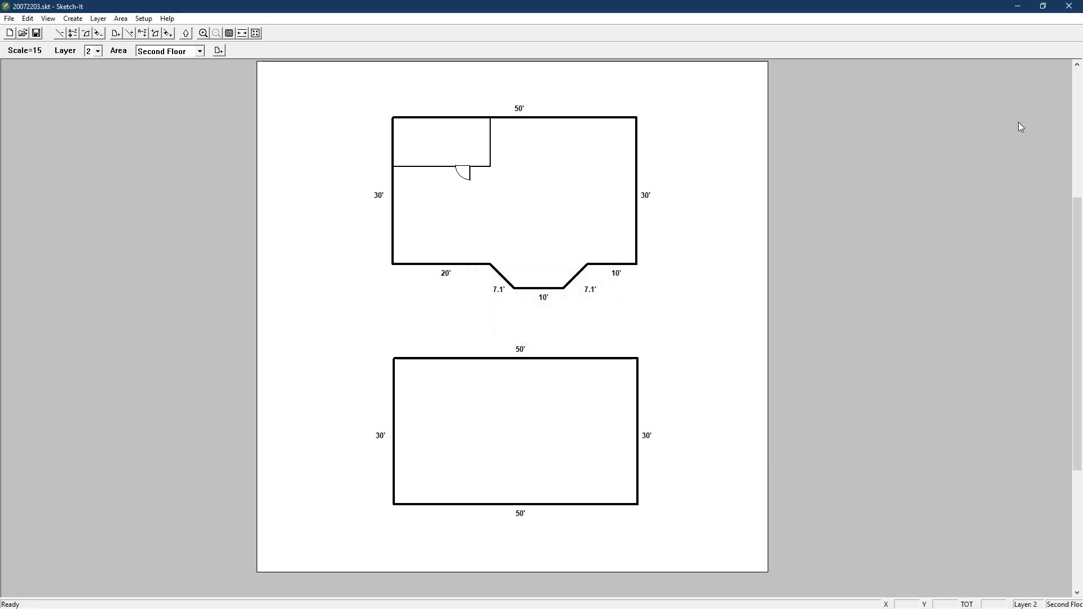
{"action": "left_click", "coordinate": [1070, 7]}
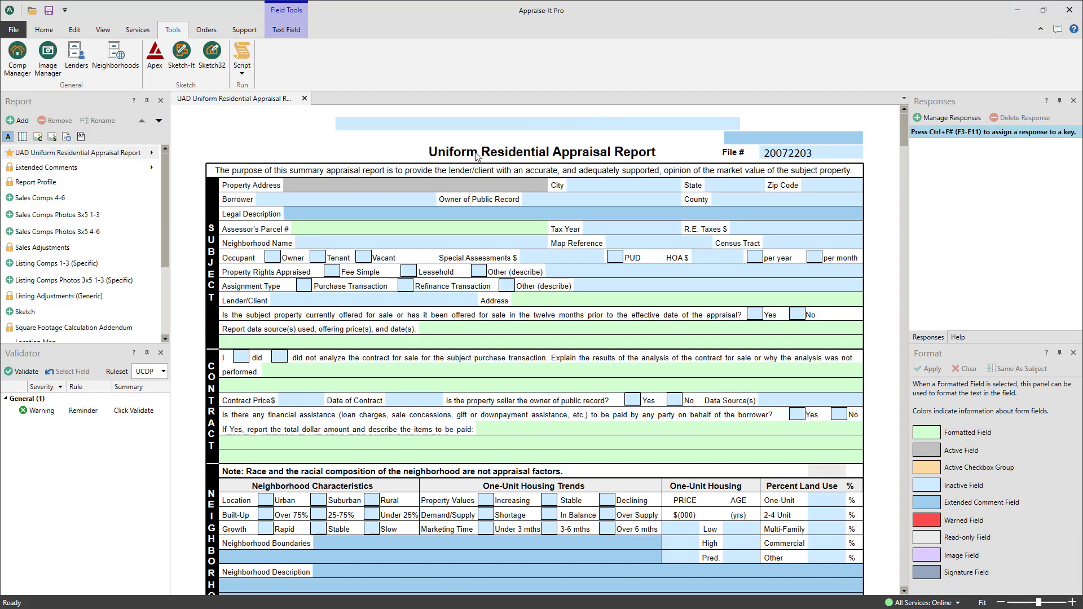
Step: Check the Sketch page, the addendum's 3,075 sf total, and Gross Living Area 3,075 on the form
{"action": "left_click", "coordinate": [35, 314]}
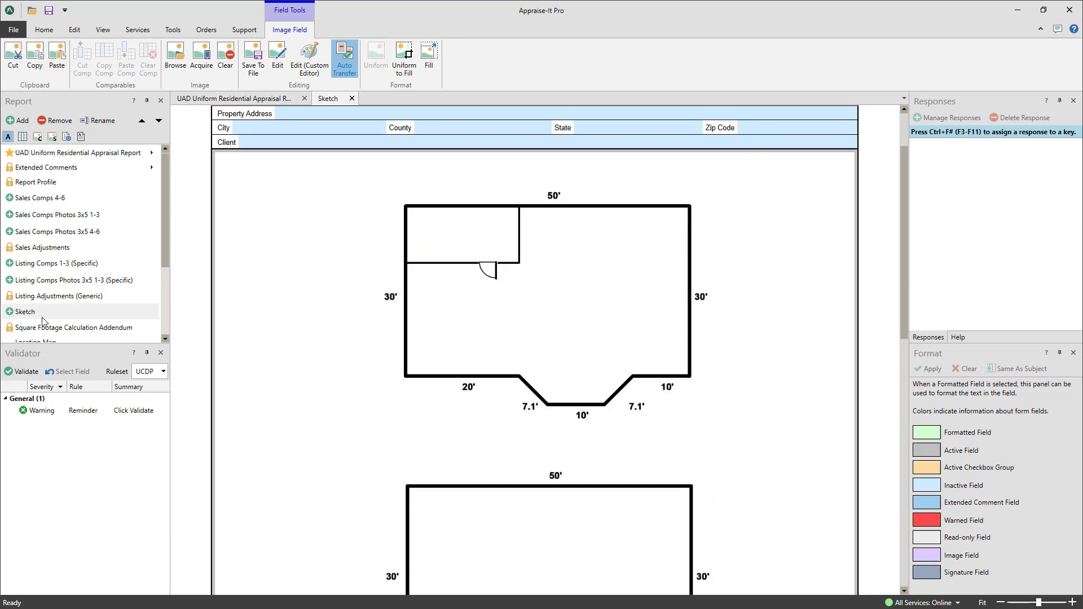
{"action": "left_click", "coordinate": [59, 330]}
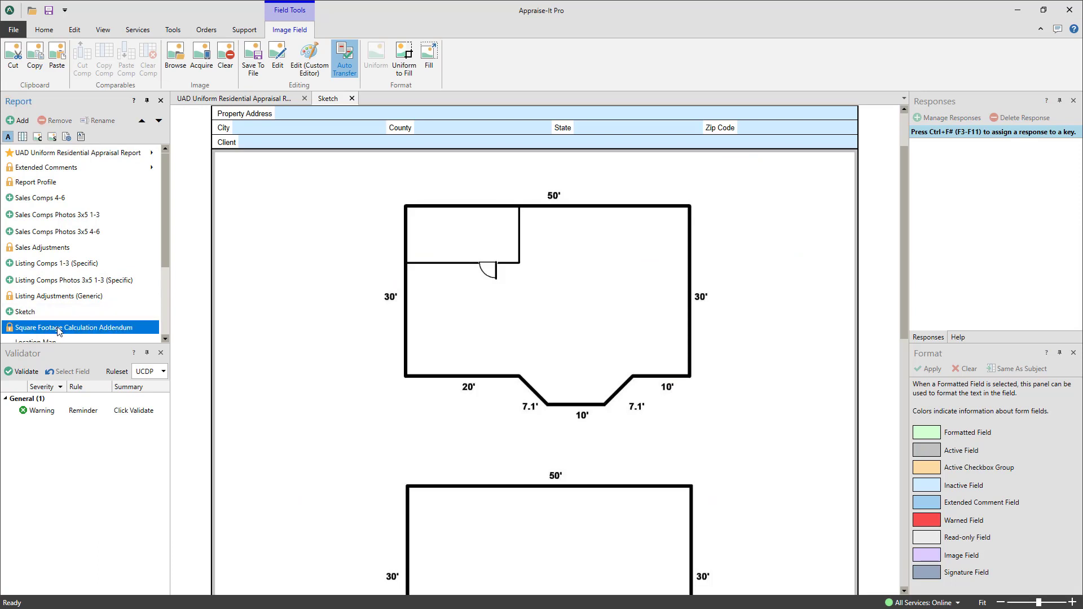
{"action": "left_click", "coordinate": [234, 98]}
{"action": "left_click_drag", "start_coordinate": [905, 129], "coordinate": [898, 225]}
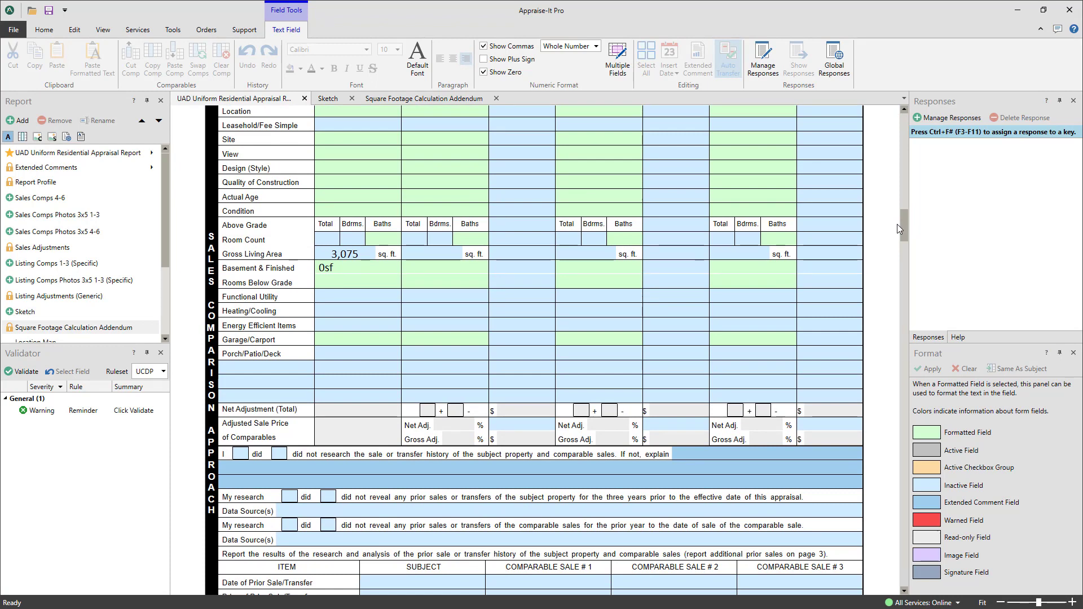
{"action": "left_click", "coordinate": [174, 31]}
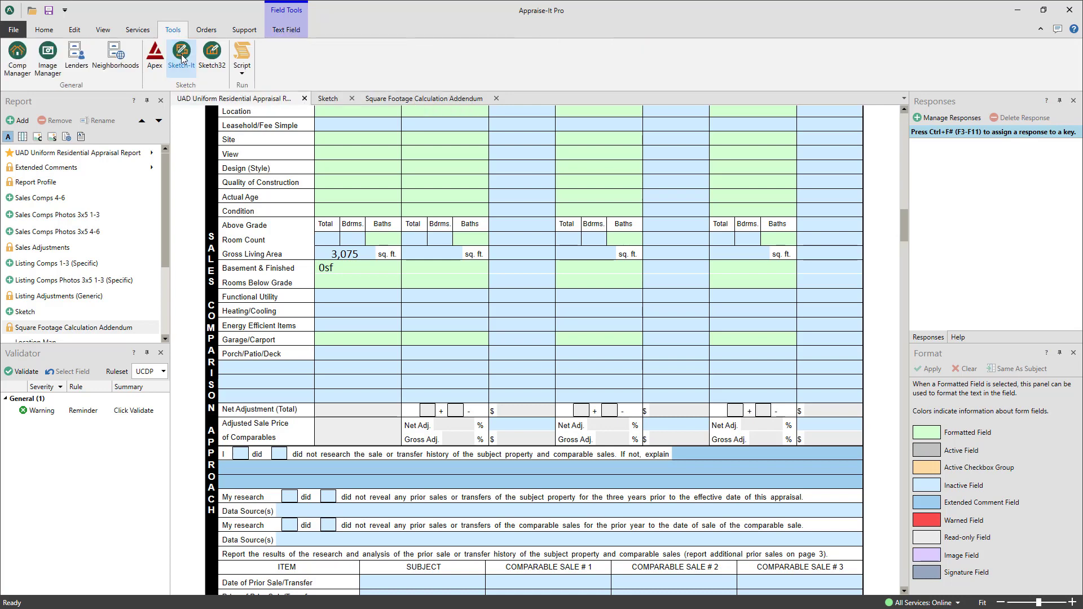
Step: Relaunch Sketch-It from the report, showing the saved 20072203 sketch
{"action": "left_click", "coordinate": [182, 56]}
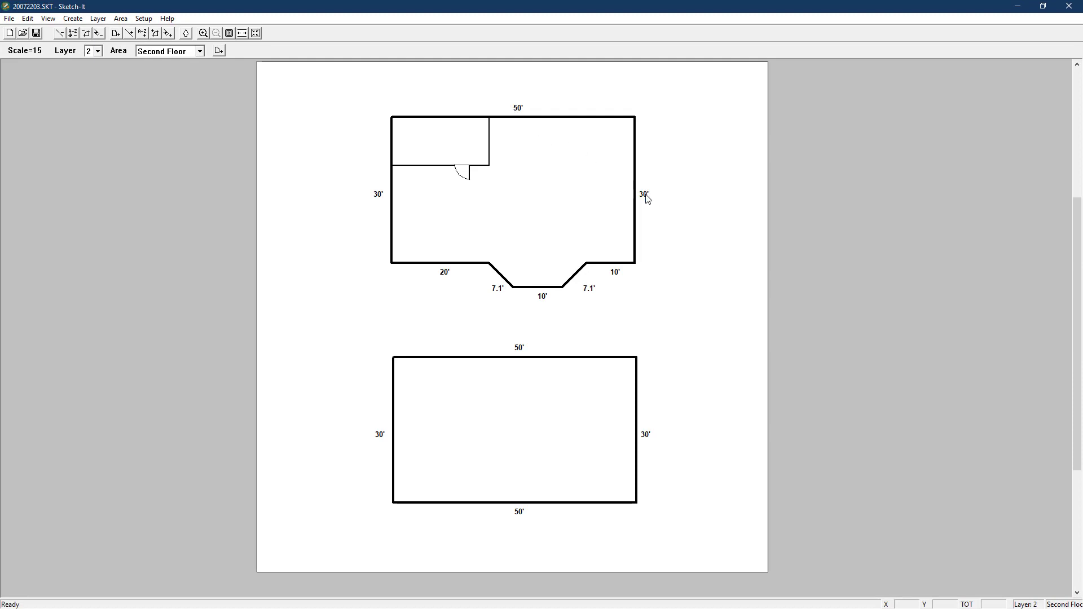
{"action": "left_click", "coordinate": [9, 18]}
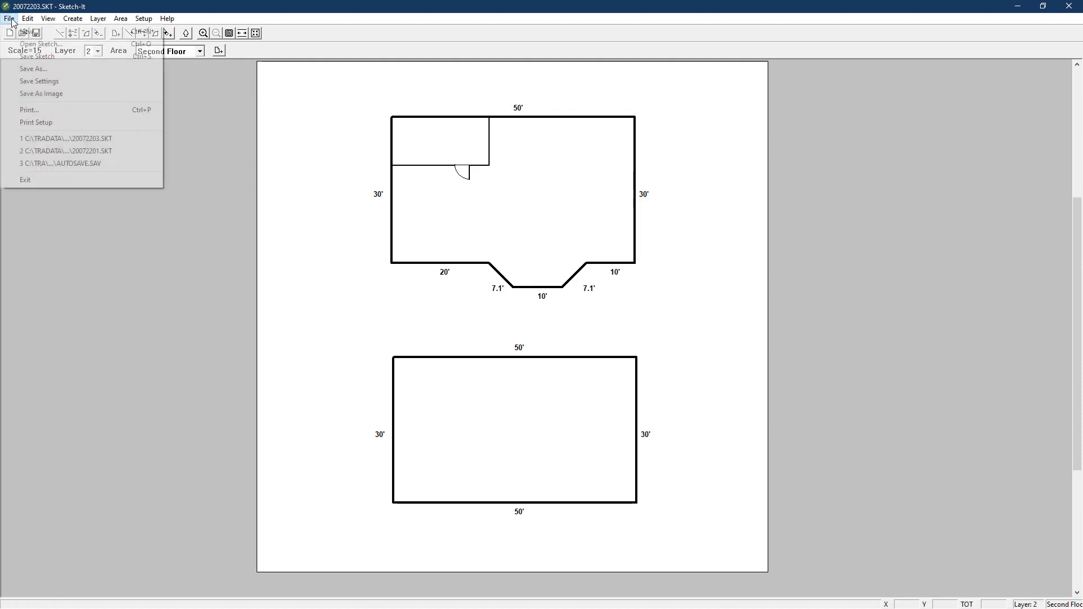